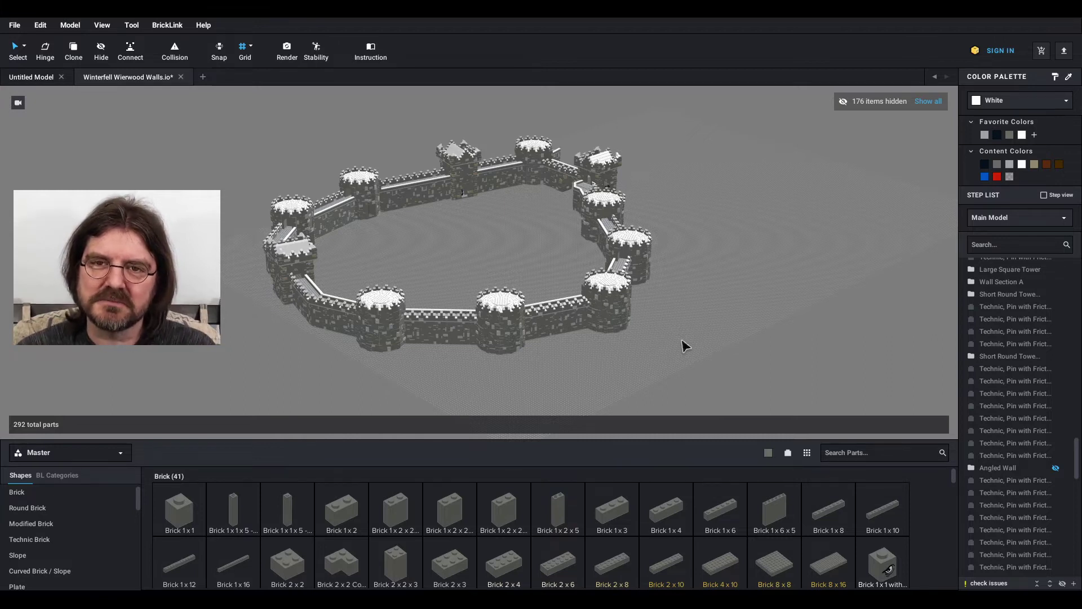
right_click_drag(682, 345, 445, 260)
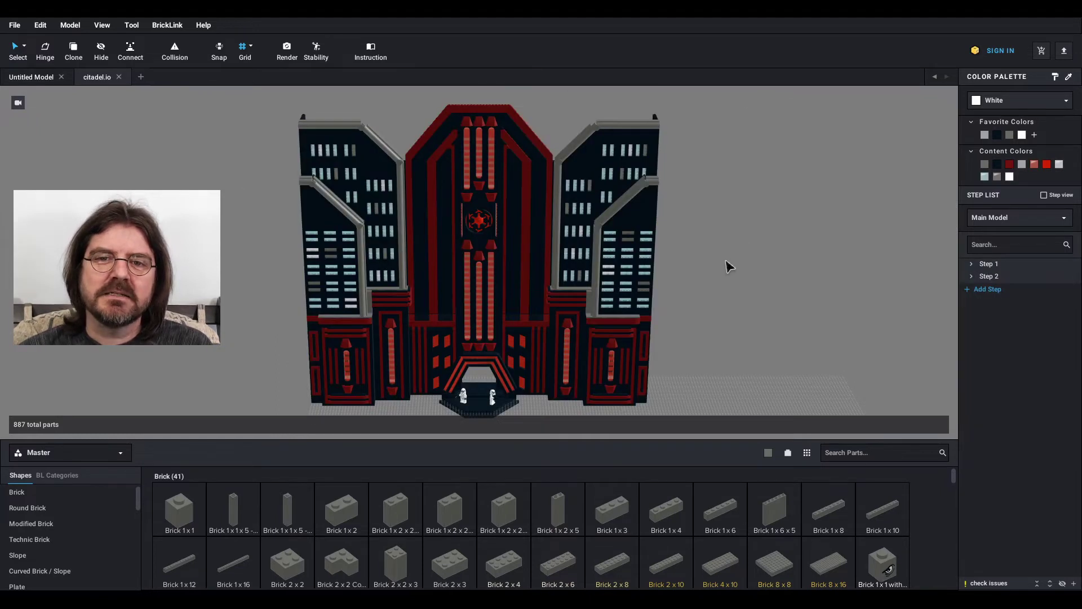
right_click_drag(707, 264, 686, 288)
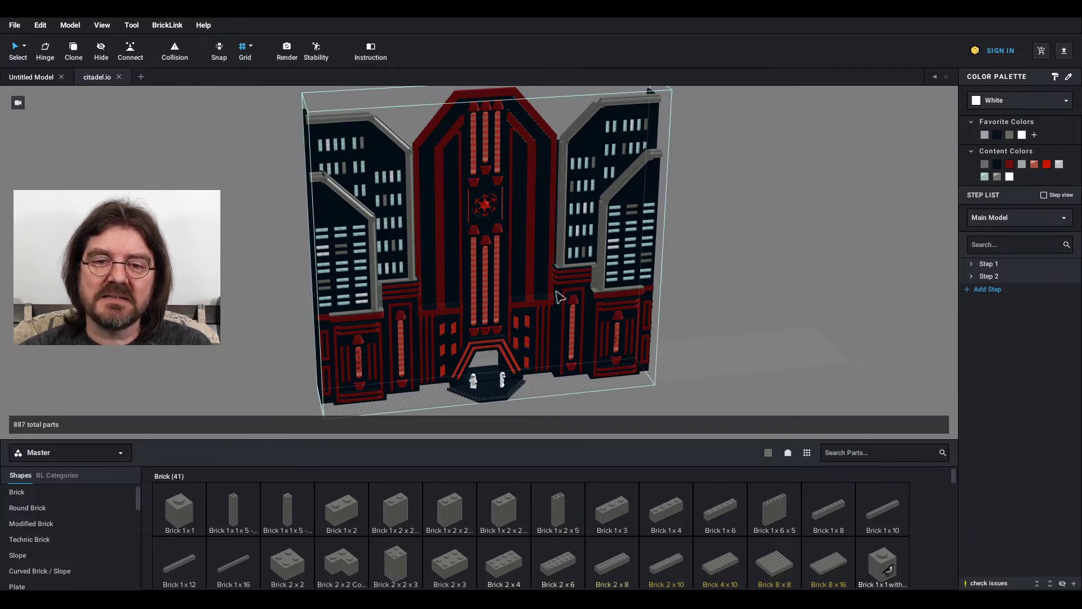
left_click(519, 230)
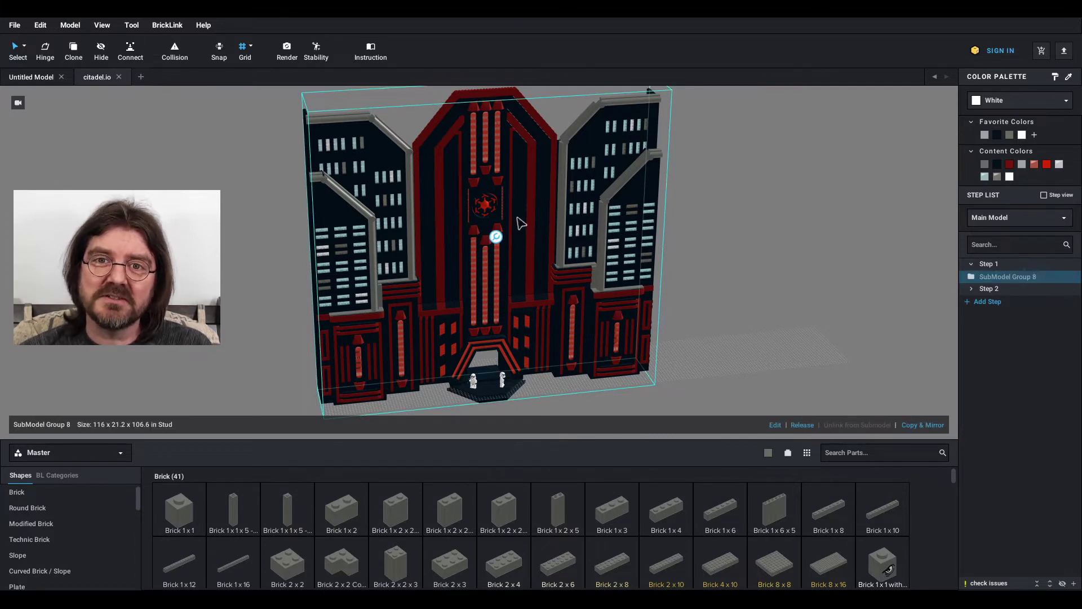
left_click(1013, 220)
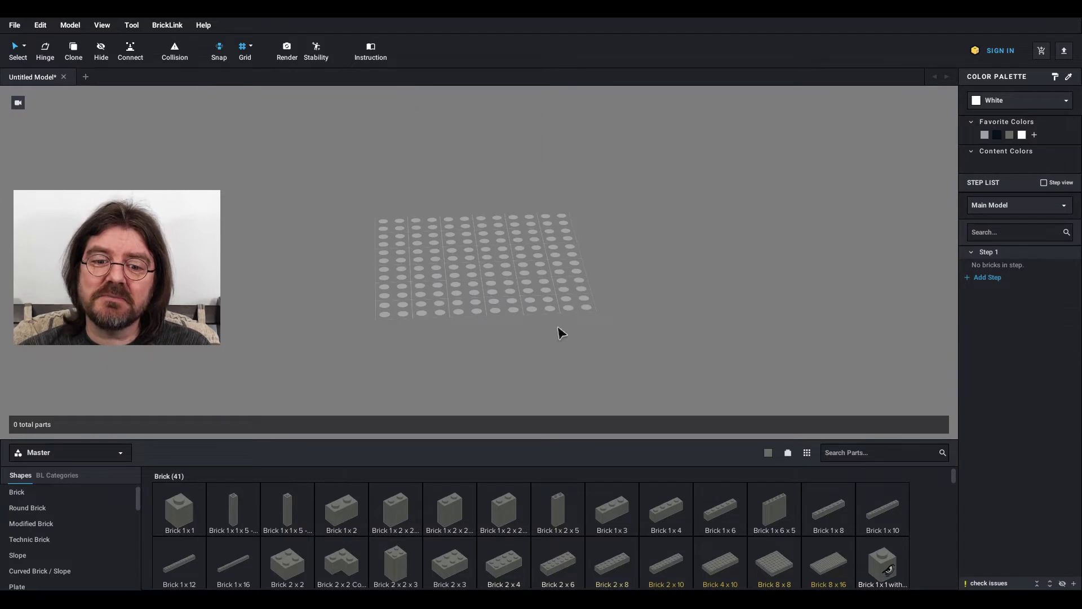
Stack four dark bluish gray Brick 2 x 4 parts and group them into a submodel with the default name
mouse_move(514, 546)
left_mouse_down()
mouse_move(510, 565)
mouse_move(519, 332)
mouse_move(476, 265)
mouse_move(462, 227)
mouse_move(473, 220)
mouse_move(459, 223)
mouse_move(483, 213)
mouse_move(466, 205)
mouse_move(629, 249)
mouse_move(606, 243)
left_mouse_up()
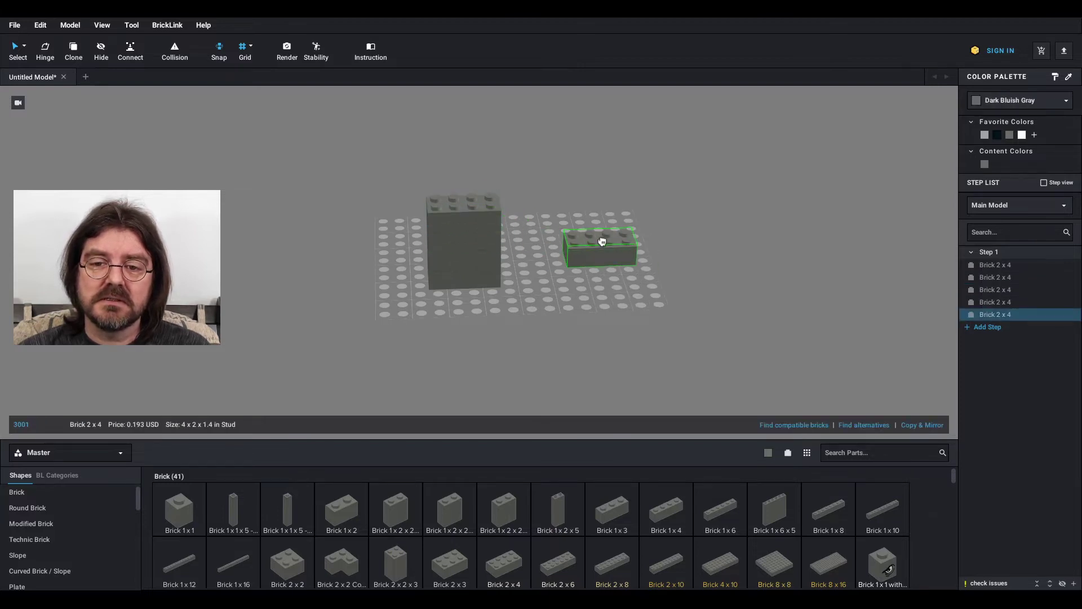
key("Delete")
left_click_drag(592, 144, 383, 313)
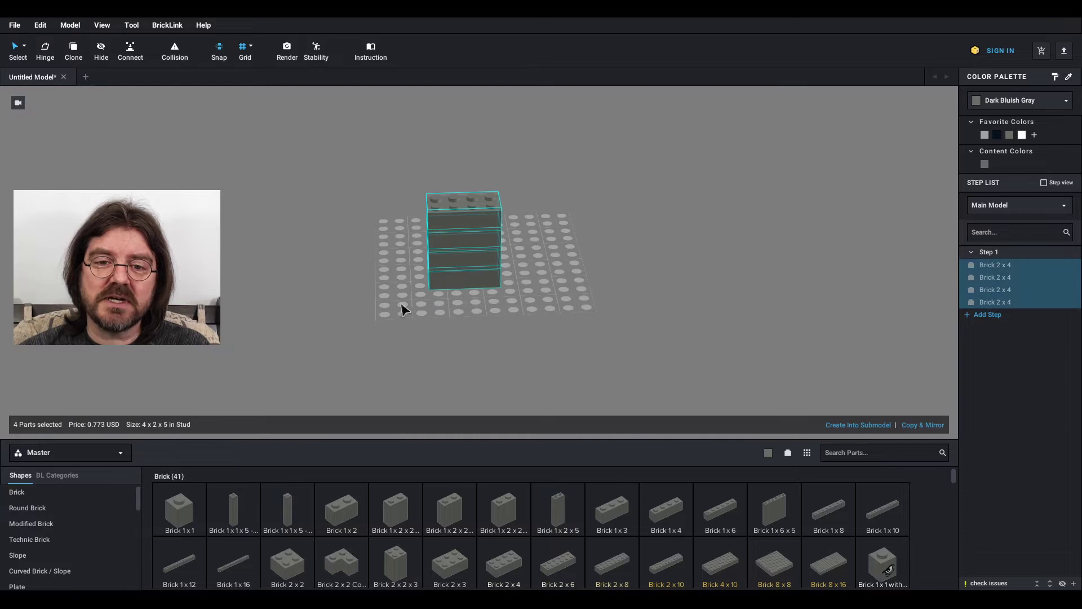
left_click(866, 426)
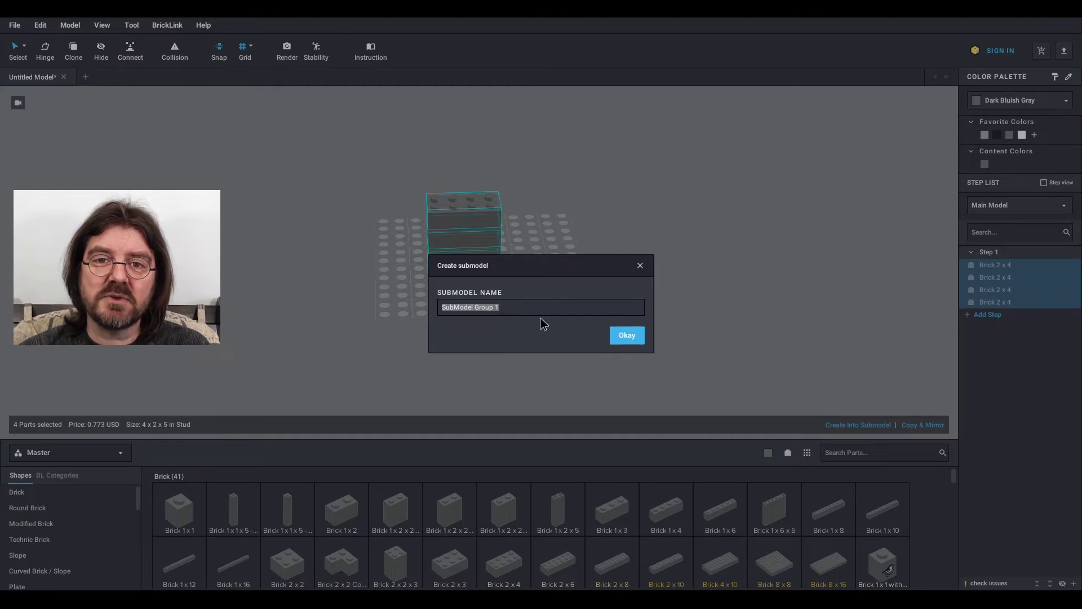
left_click(629, 337)
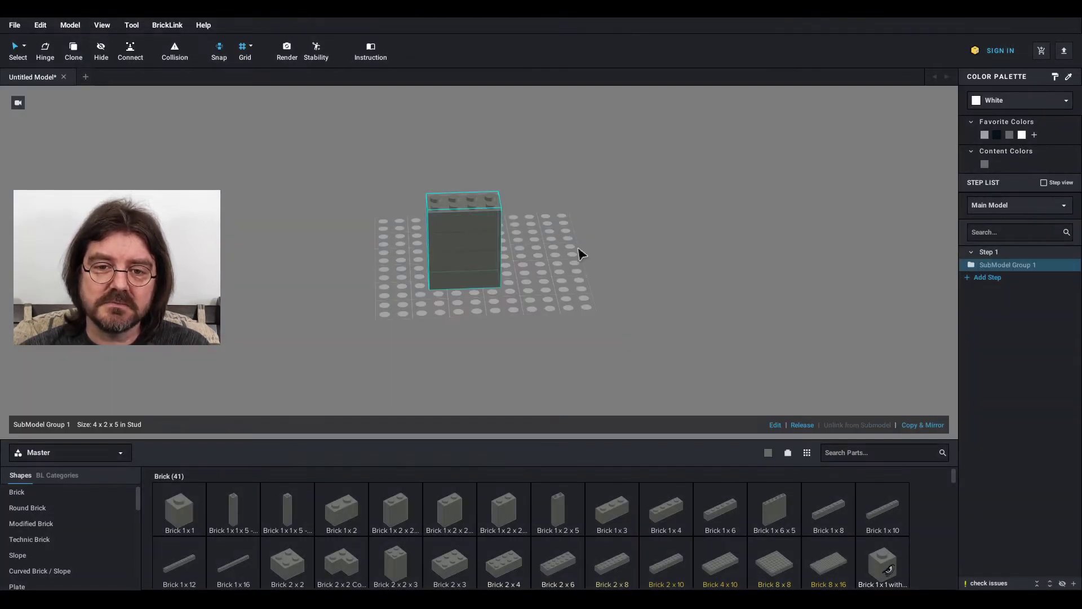
Clone the brick-stack submodel twice, placing the copies in a row beside the original
mouse_move(575, 272)
right_mouse_down()
mouse_move(556, 278)
mouse_move(663, 269)
mouse_move(570, 276)
right_mouse_up()
middle_click_drag(558, 231, 567, 258)
right_click_drag(584, 249, 587, 250)
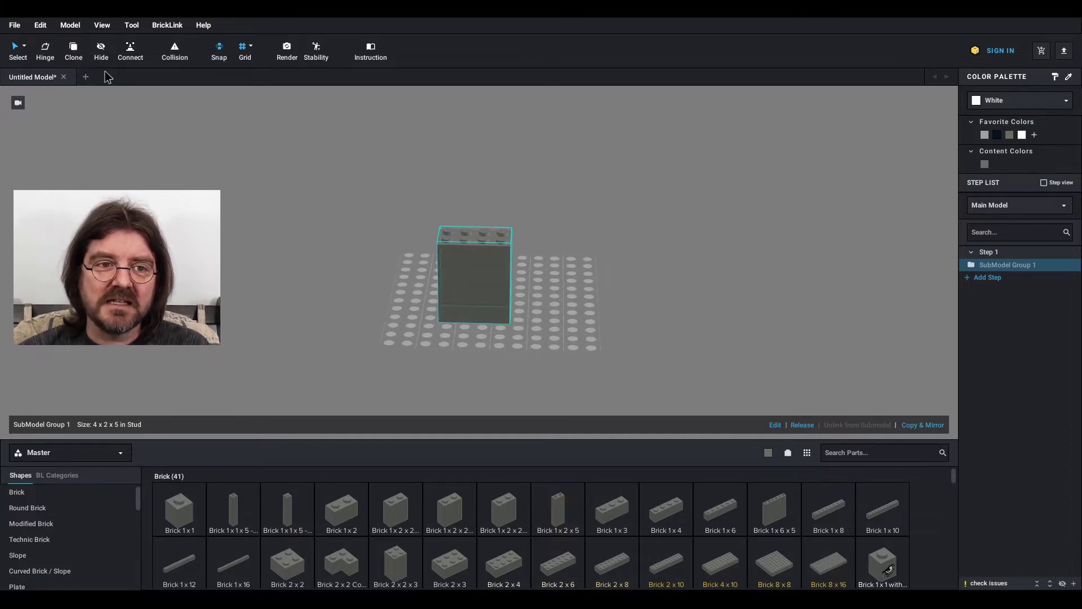
left_click(73, 49)
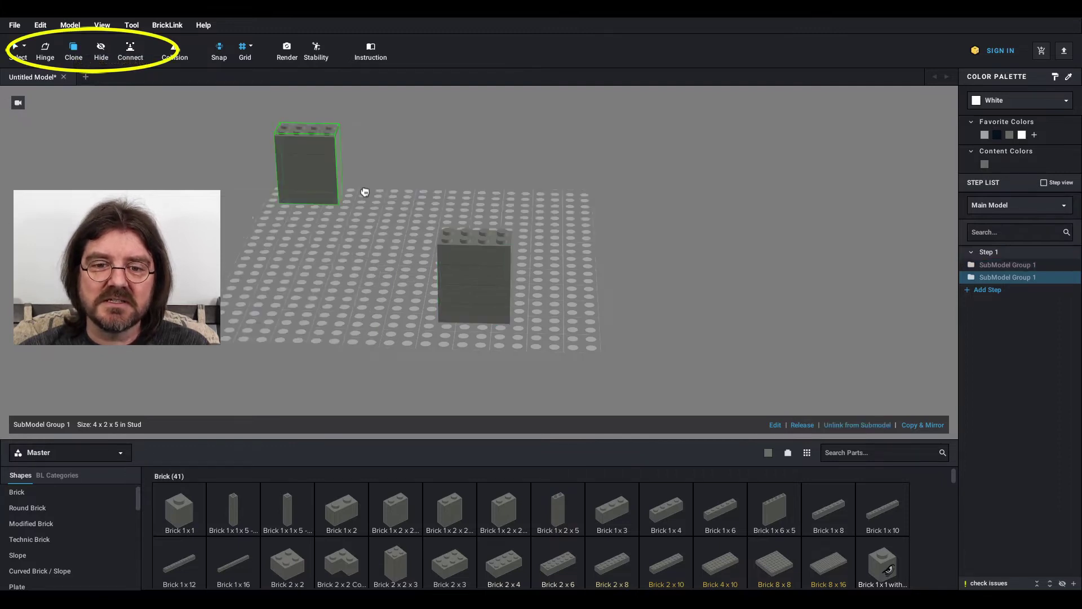
left_click(586, 279)
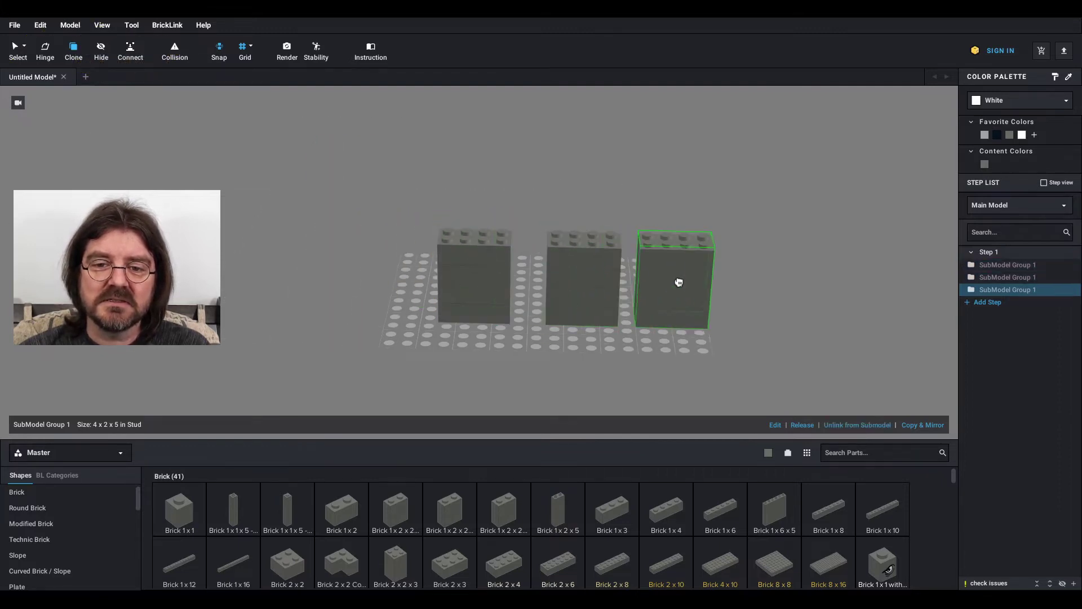
left_click(692, 287)
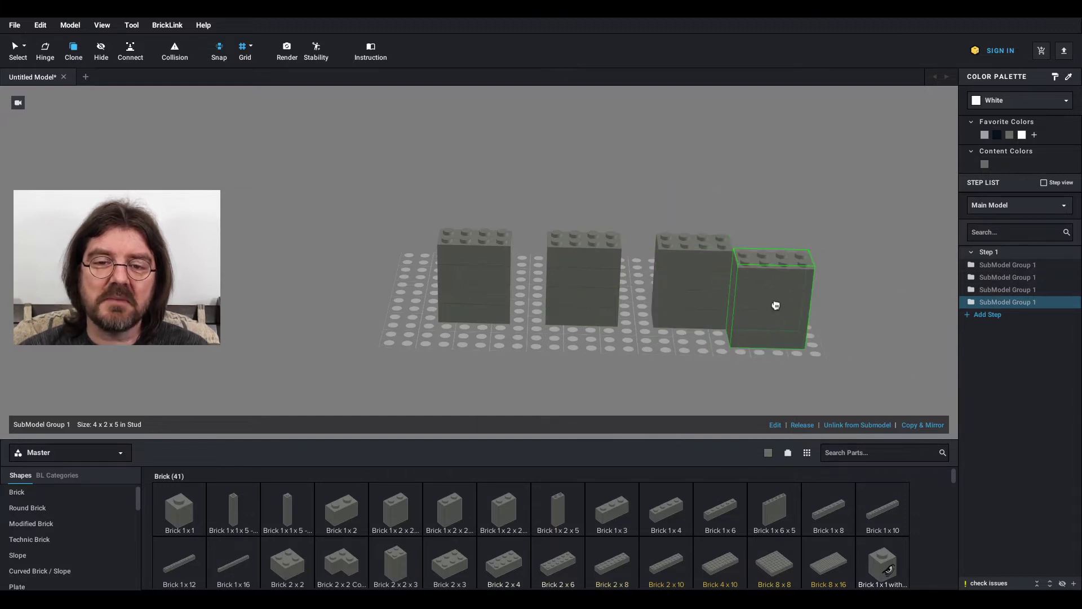
key("Escape")
Delete both cloned submodels, keeping only the original stack
mouse_move(762, 225)
left_mouse_down()
mouse_move(671, 352)
mouse_move(654, 341)
left_mouse_up()
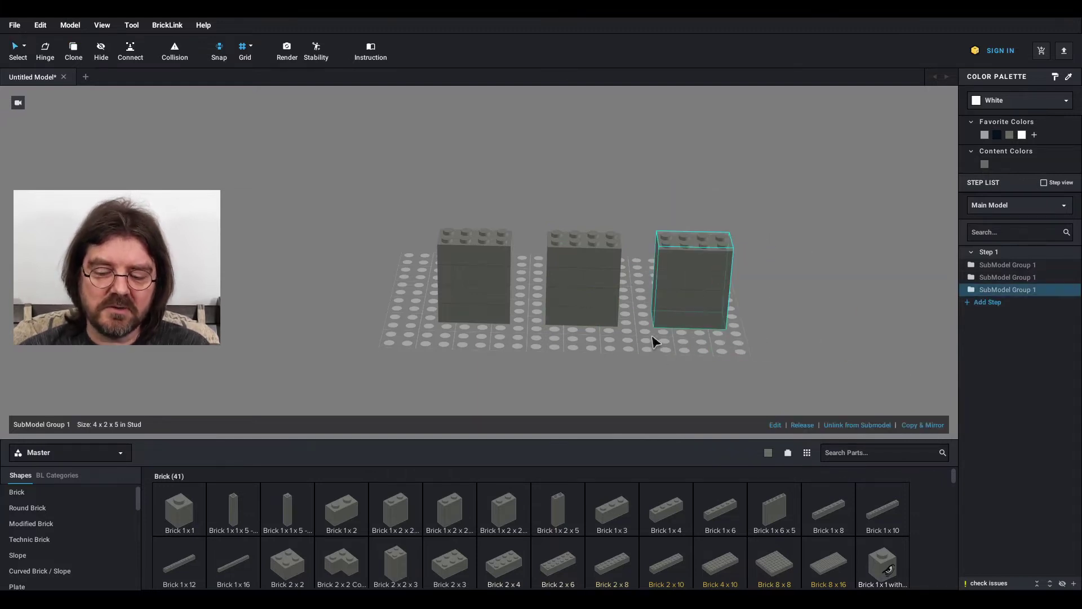
key("Delete")
left_click_drag(648, 177, 569, 360)
key("Delete")
Copy the original submodel and paste one duplicate beside it, two studs apart
left_click_drag(519, 207, 407, 381)
key("ctrl+c")
key("ctrl+v")
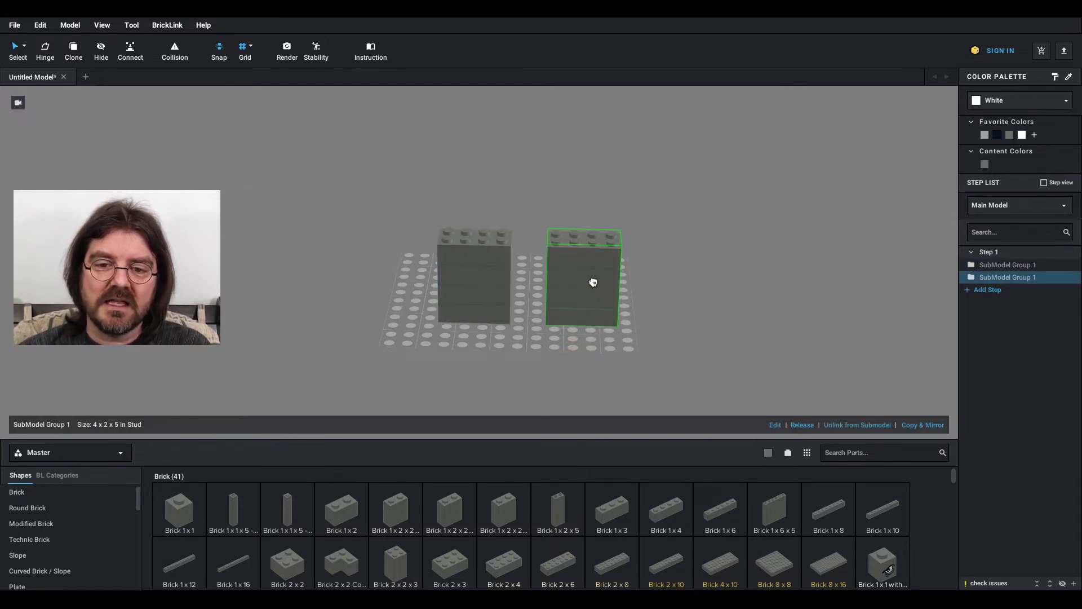
left_click(664, 288)
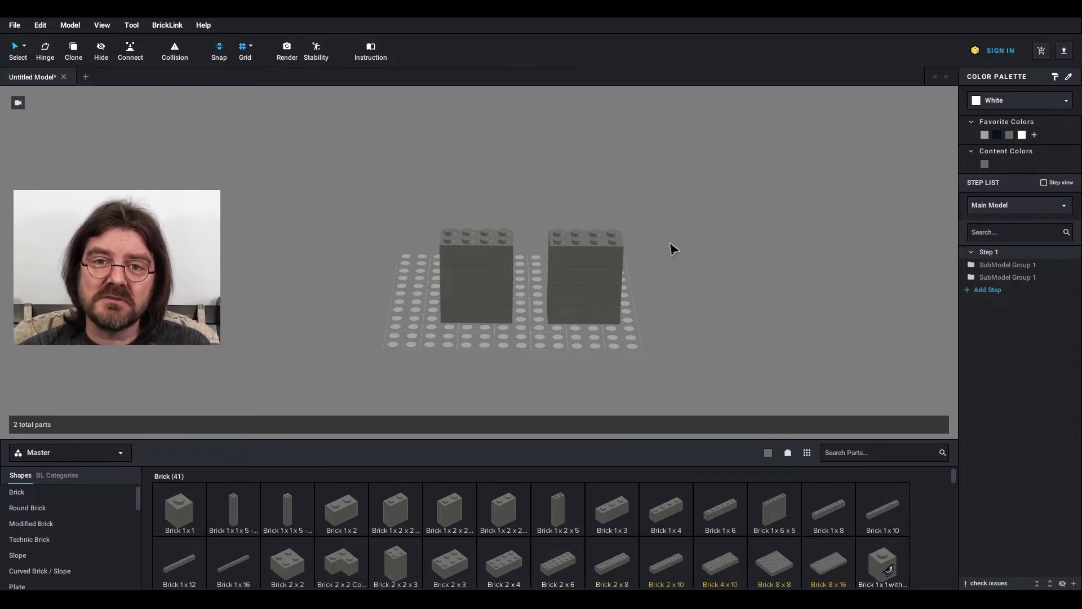
Move the pasted submodel one stud farther away from the original
right_click_drag(669, 247, 672, 250)
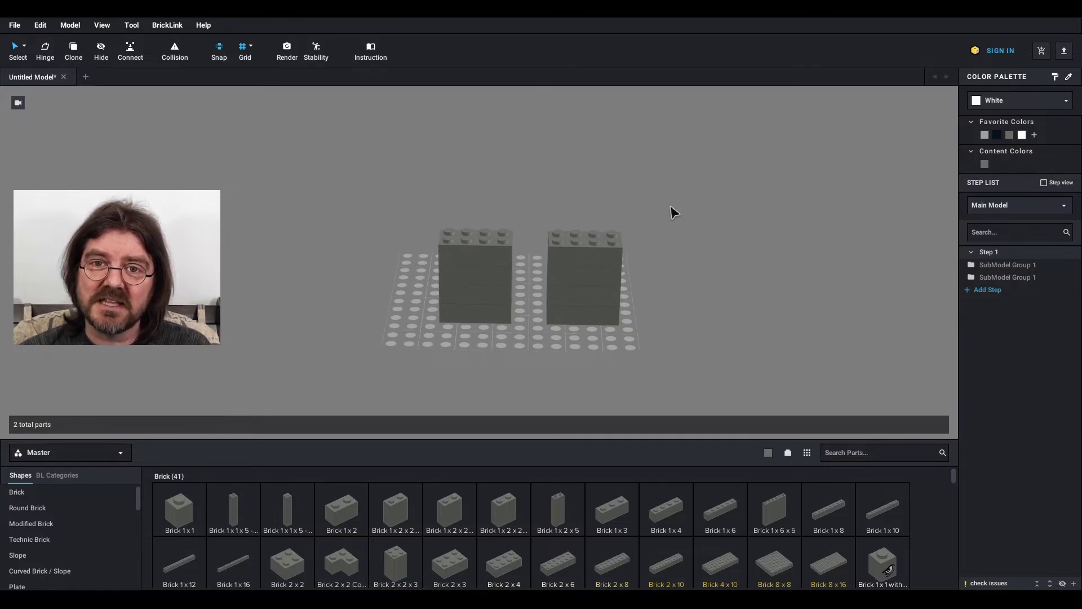
left_click_drag(669, 206, 607, 290)
left_click(698, 350)
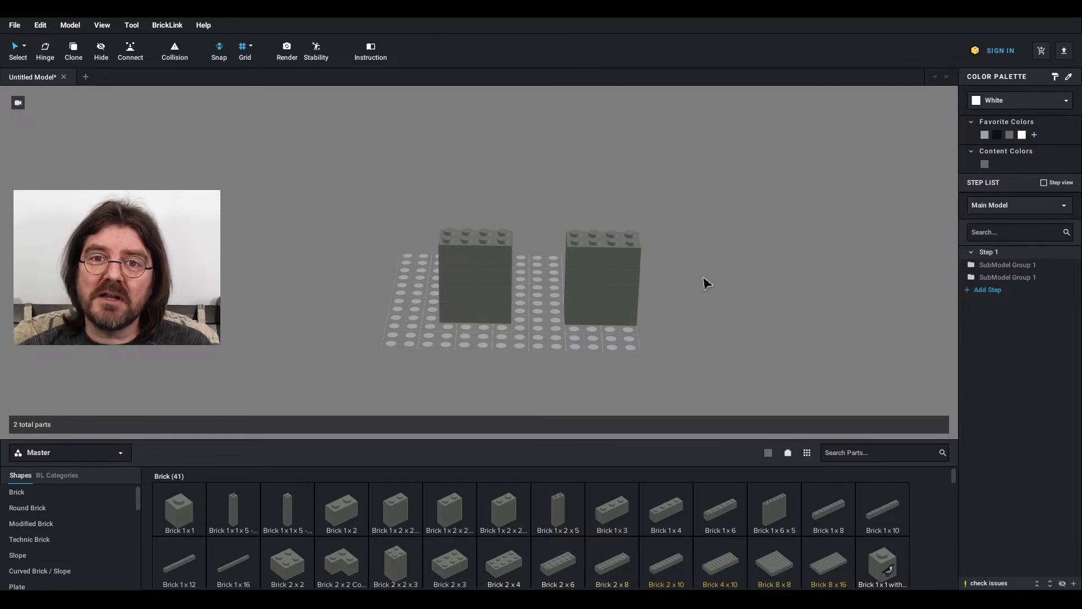
Try grouping both submodels into a single parent submodel with the default name SubModel Group 2
left_click_drag(723, 194, 404, 361)
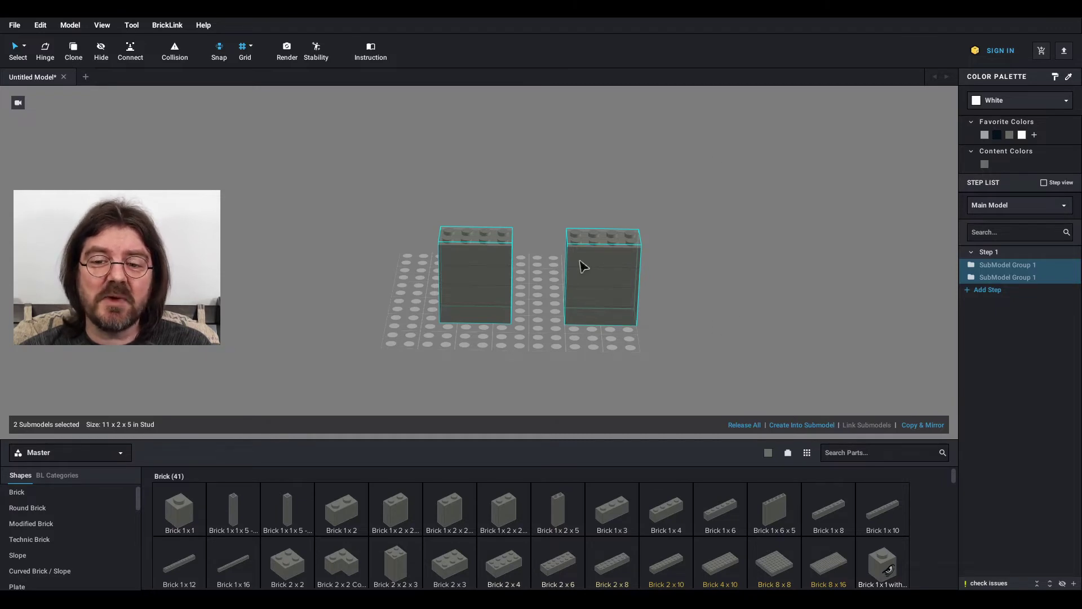
left_click(804, 424)
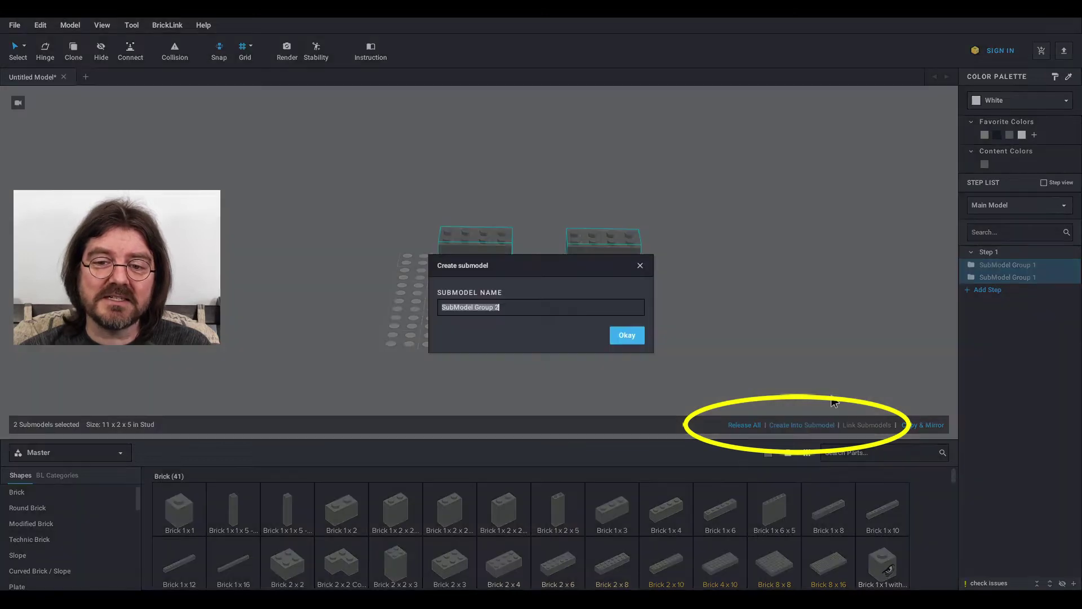
left_click(628, 335)
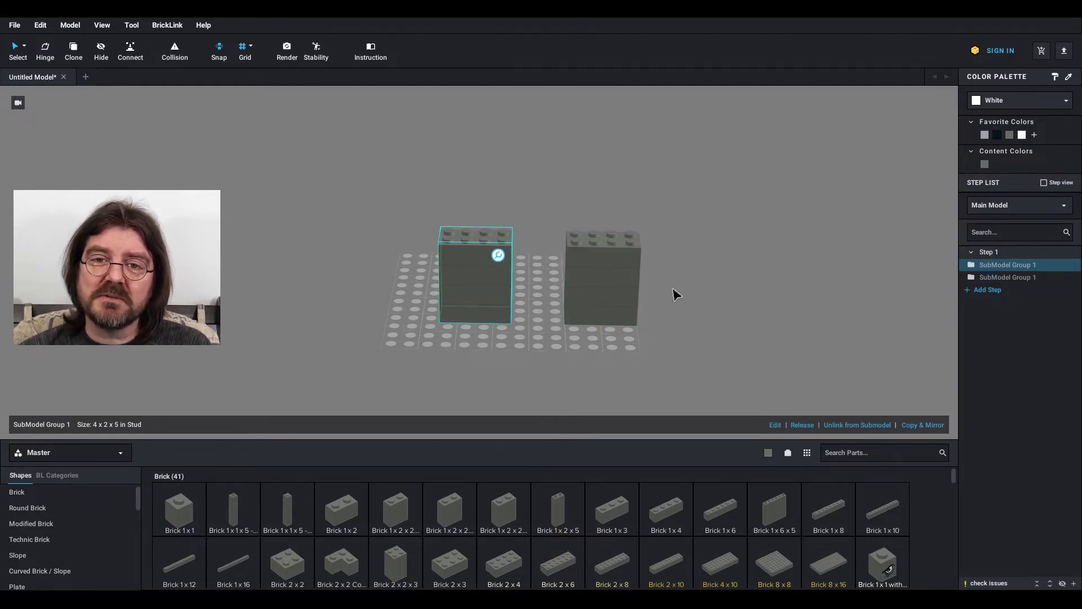
Edit all linked copies of the submodel, recolor the second brick from the top white, and return to the main model
double_click(478, 287)
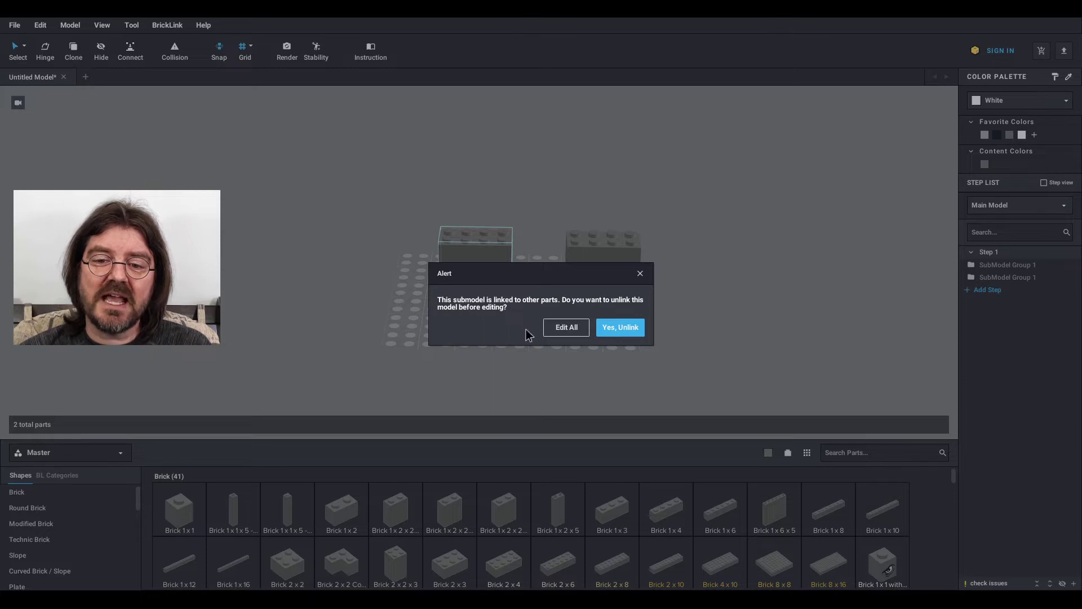
left_click(566, 327)
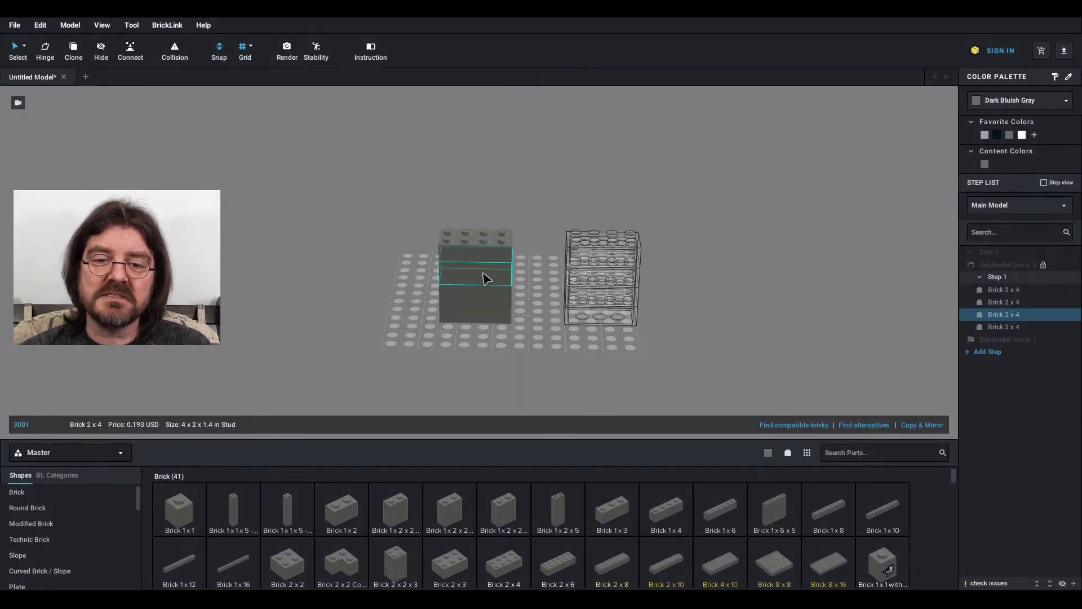
left_click(1023, 135)
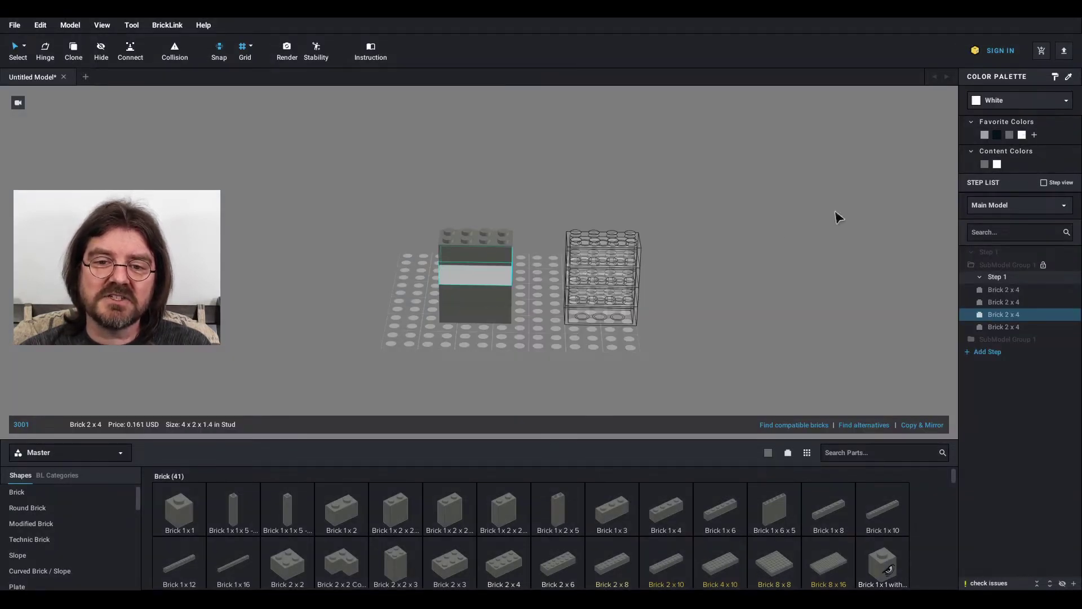
left_click(831, 383)
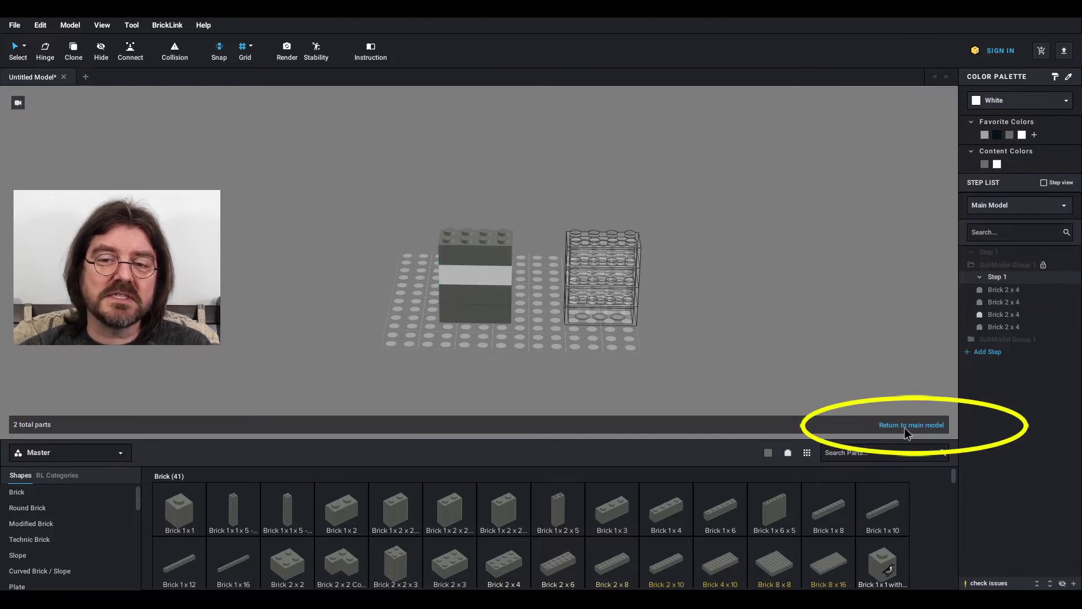
left_click(905, 428)
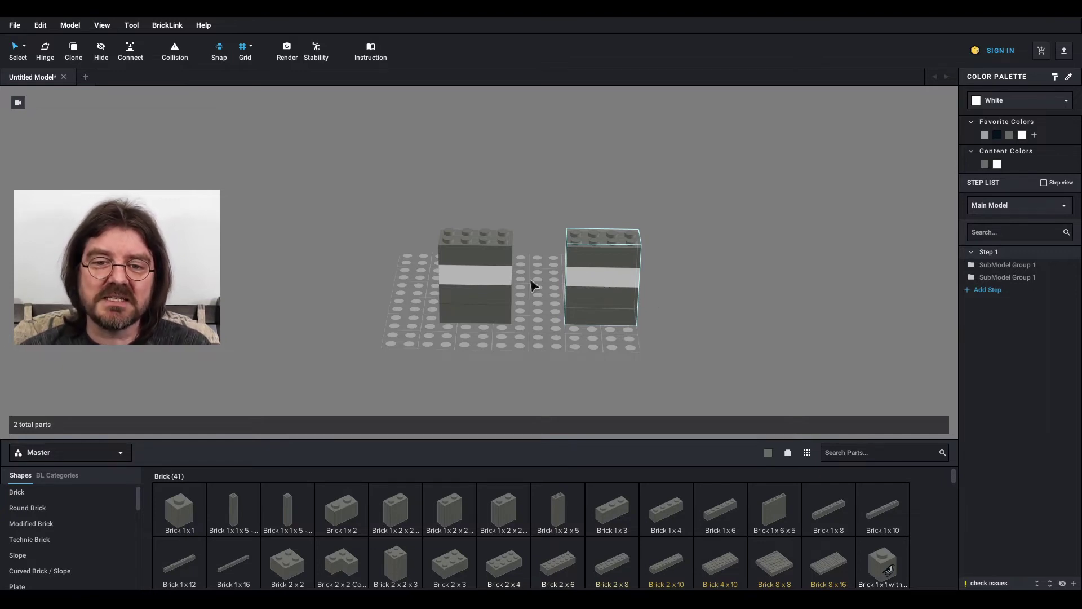
Unlink the duplicate submodel, recolor its white brick black, and return to the main model
left_click(604, 283)
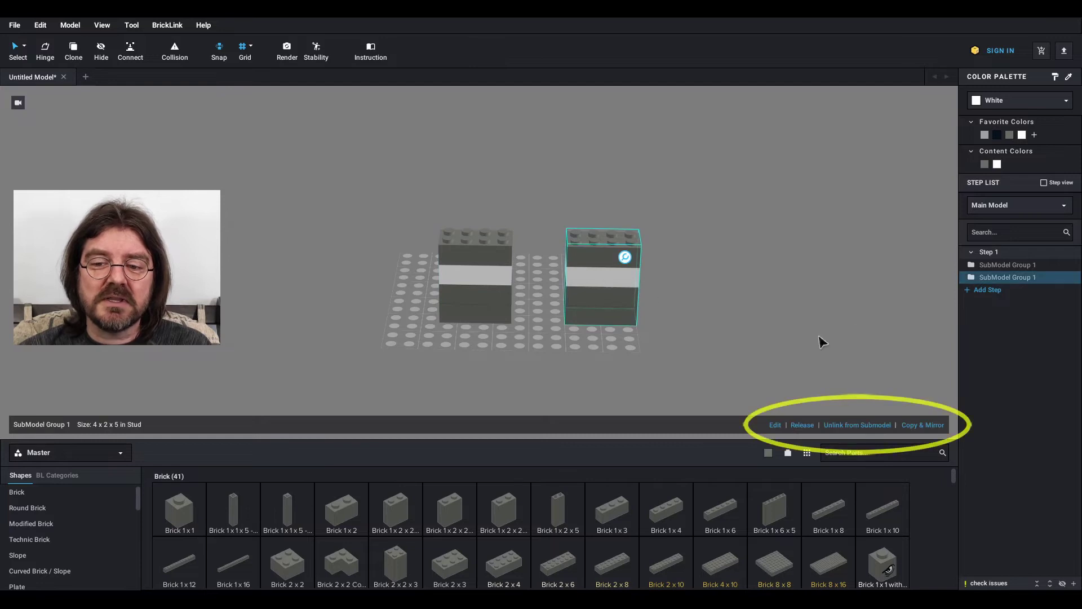
left_click(853, 425)
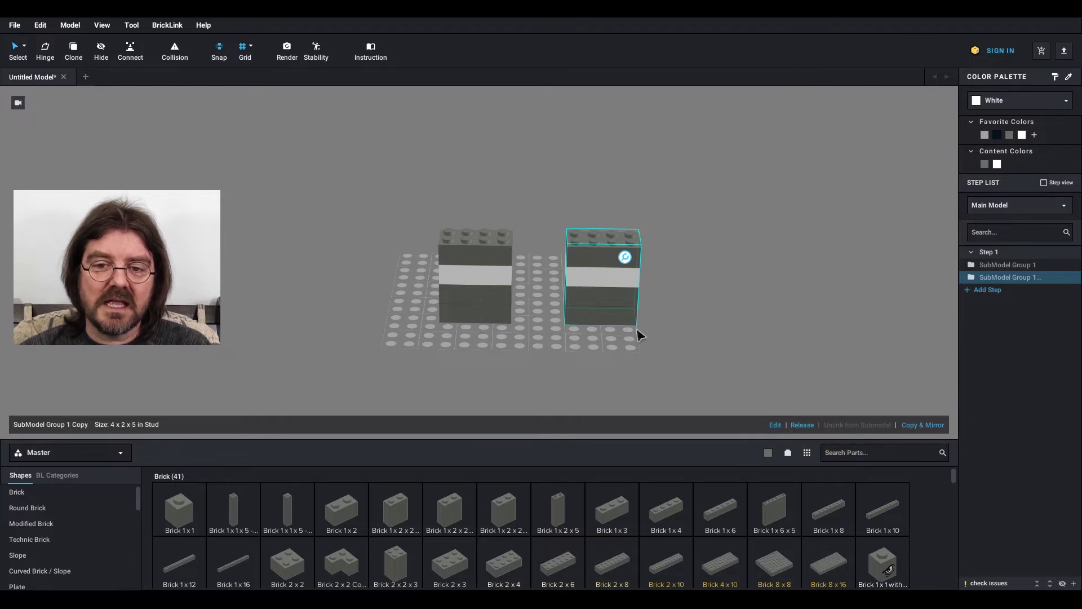
left_click(776, 426)
left_click(624, 276)
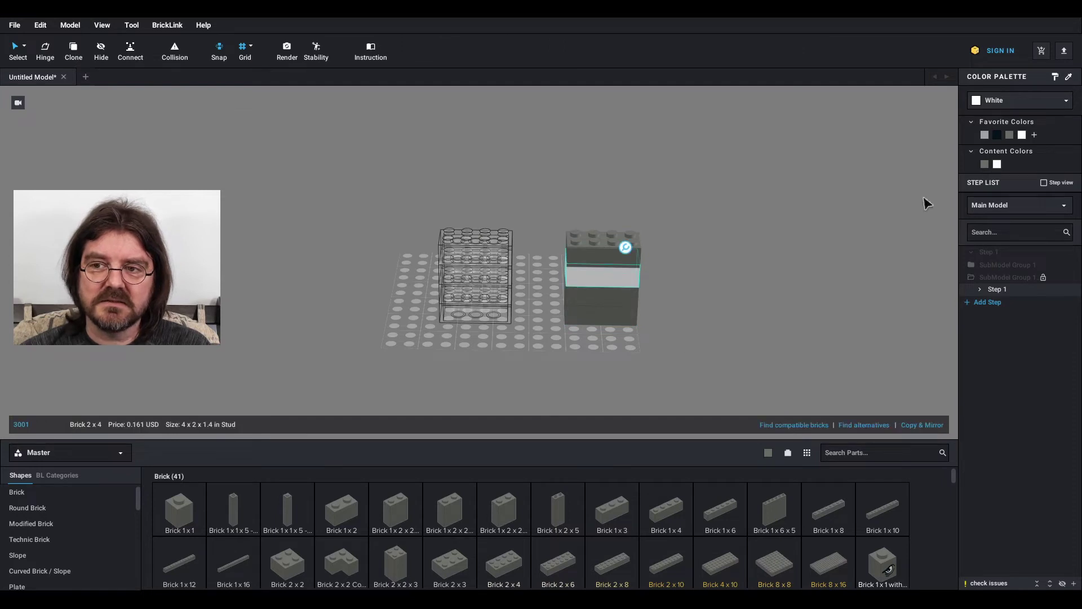
left_click(998, 135)
left_click(725, 231)
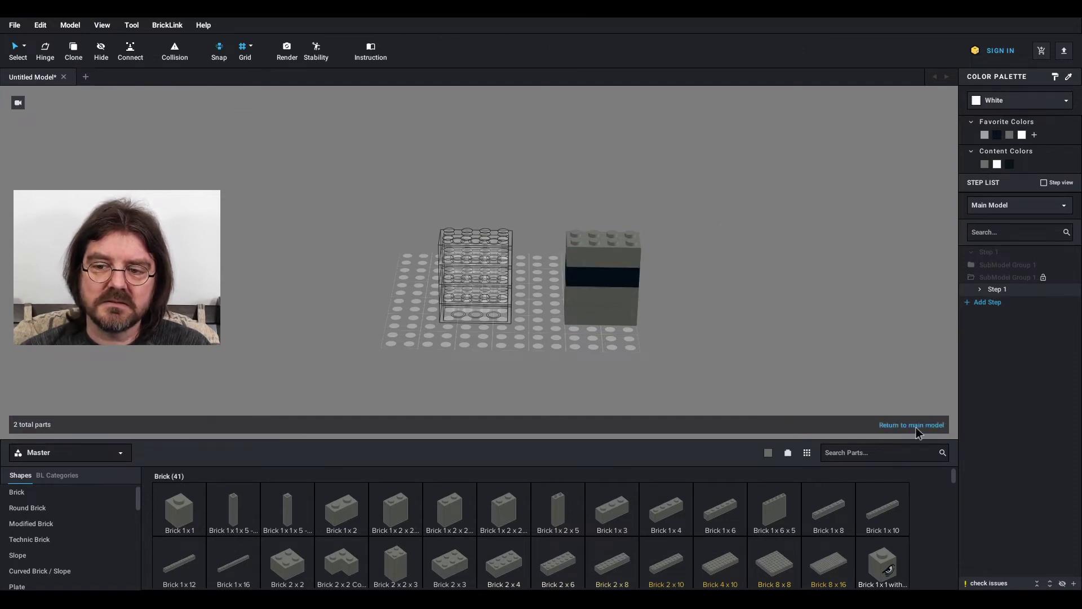
left_click(898, 424)
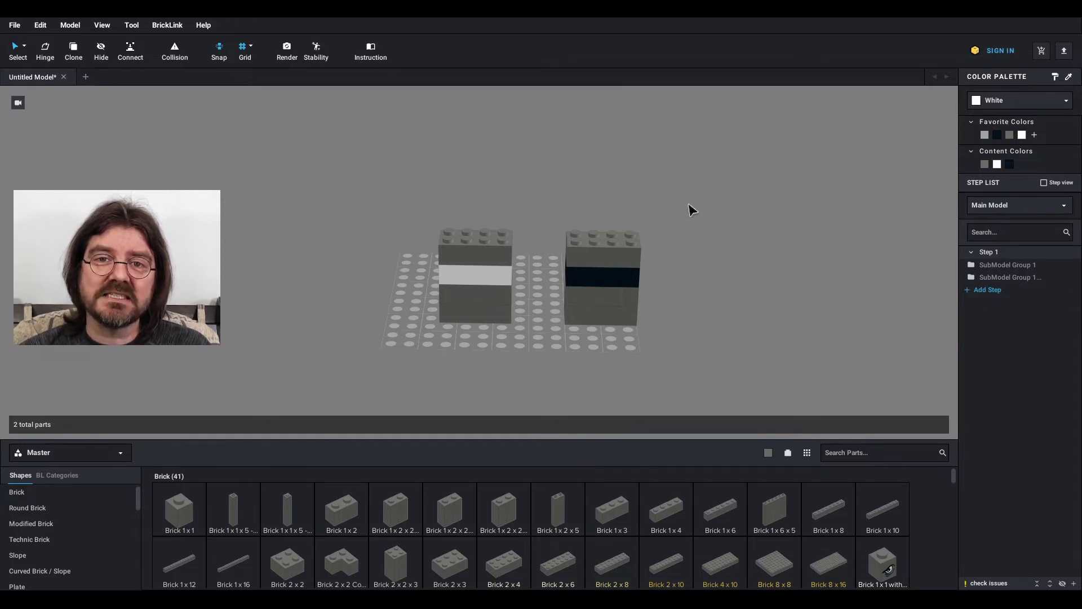
Try to link the submodel with the white brick to the one with the black brick
left_click_drag(688, 205, 426, 346)
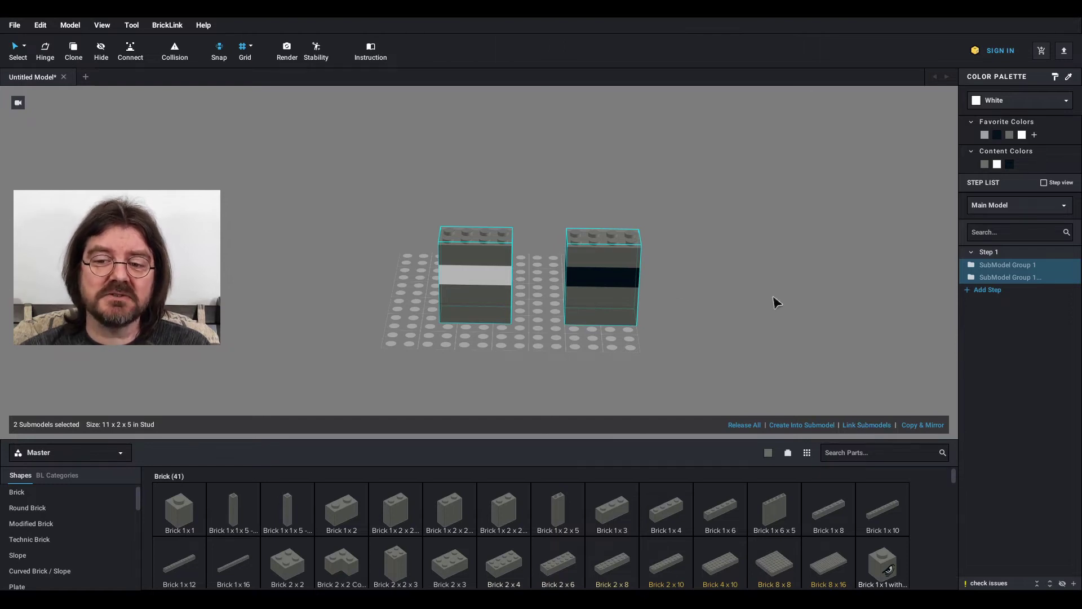
left_click(867, 425)
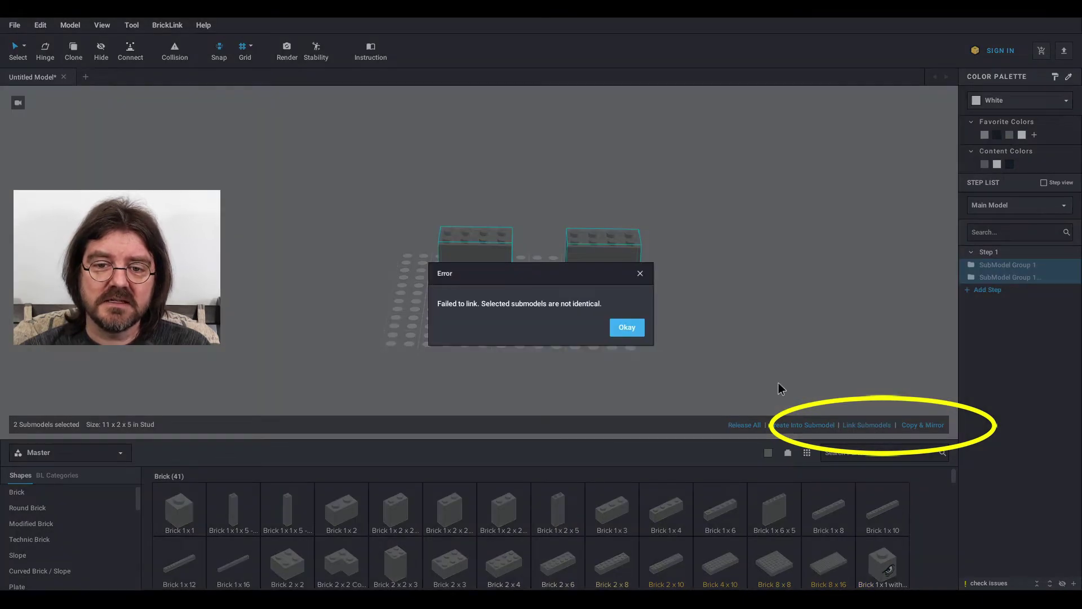
left_click(627, 329)
left_click(688, 293)
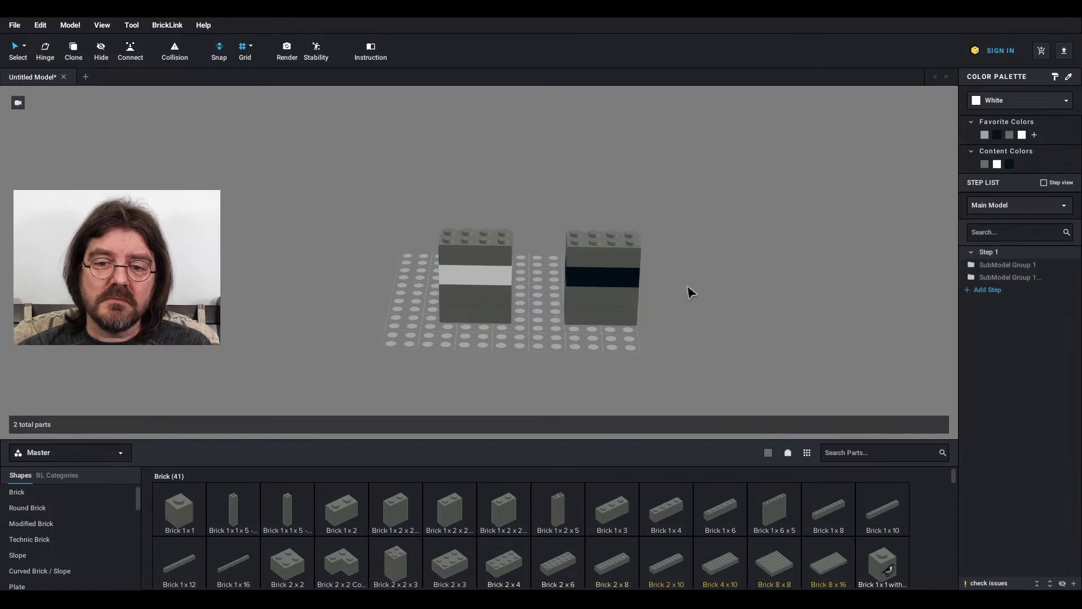
Edit the duplicate submodel, recolor its black brick white, and return to the main model
left_click(616, 279)
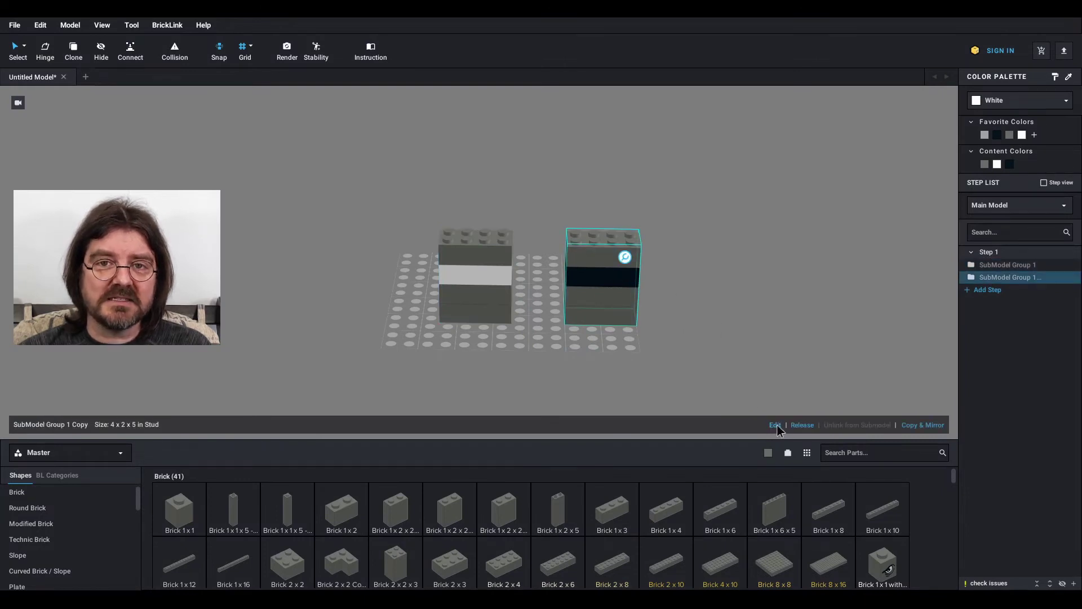
left_click(775, 425)
left_click(610, 280)
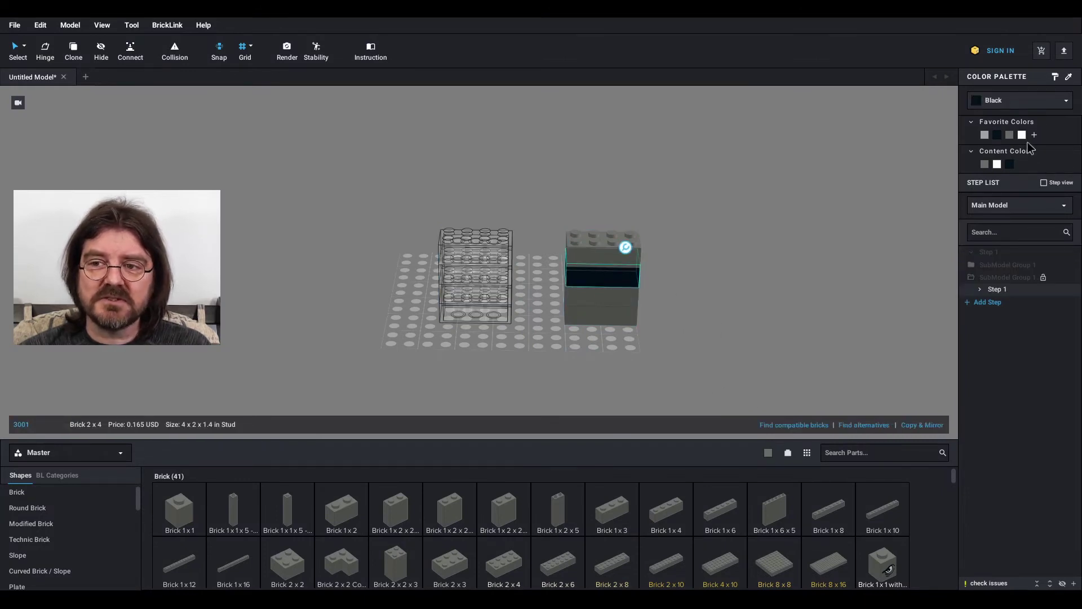
left_click(997, 164)
left_click(754, 265)
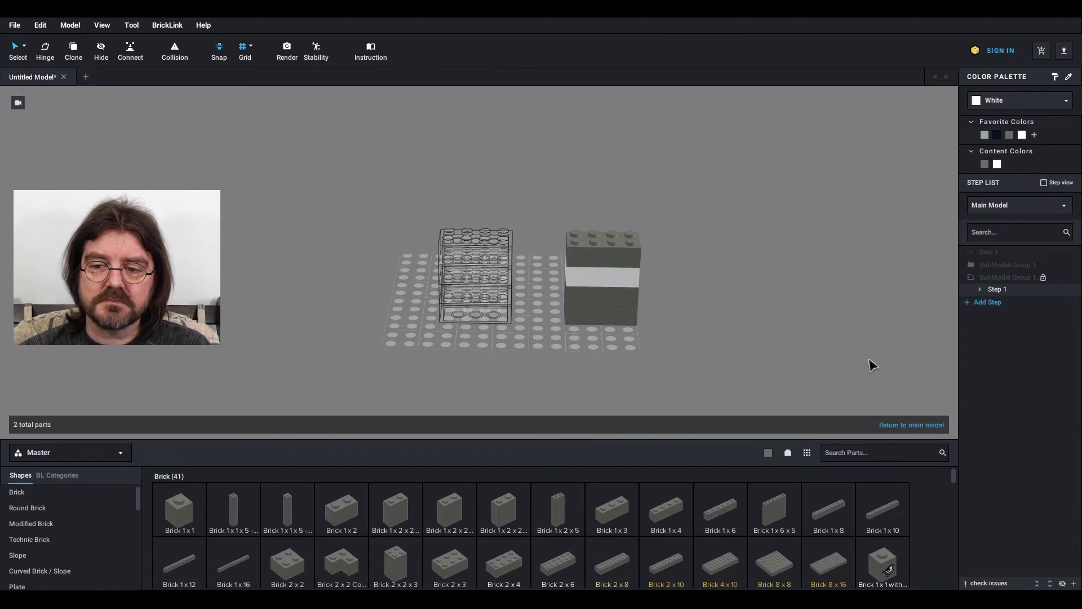
left_click(901, 424)
Link the two matching brick-stack submodels together
left_click_drag(405, 343, 743, 164)
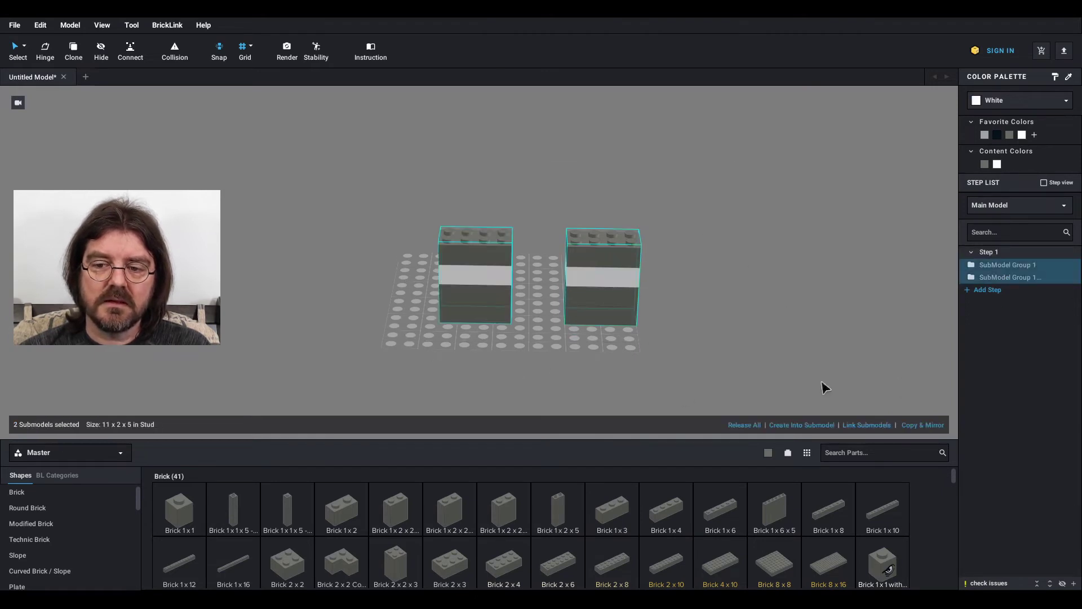
left_click(867, 425)
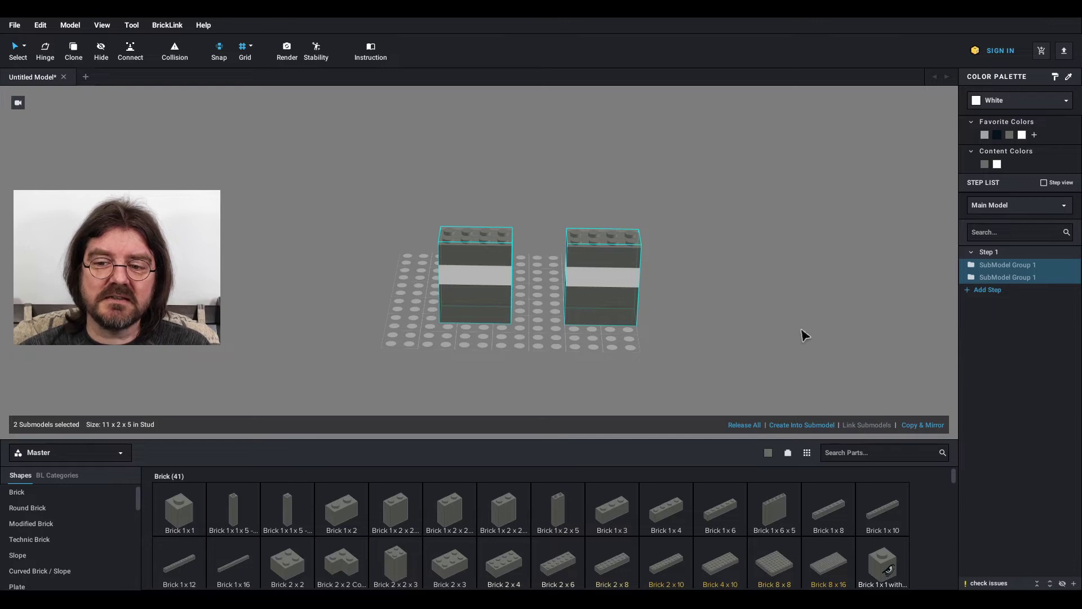
left_click(691, 298)
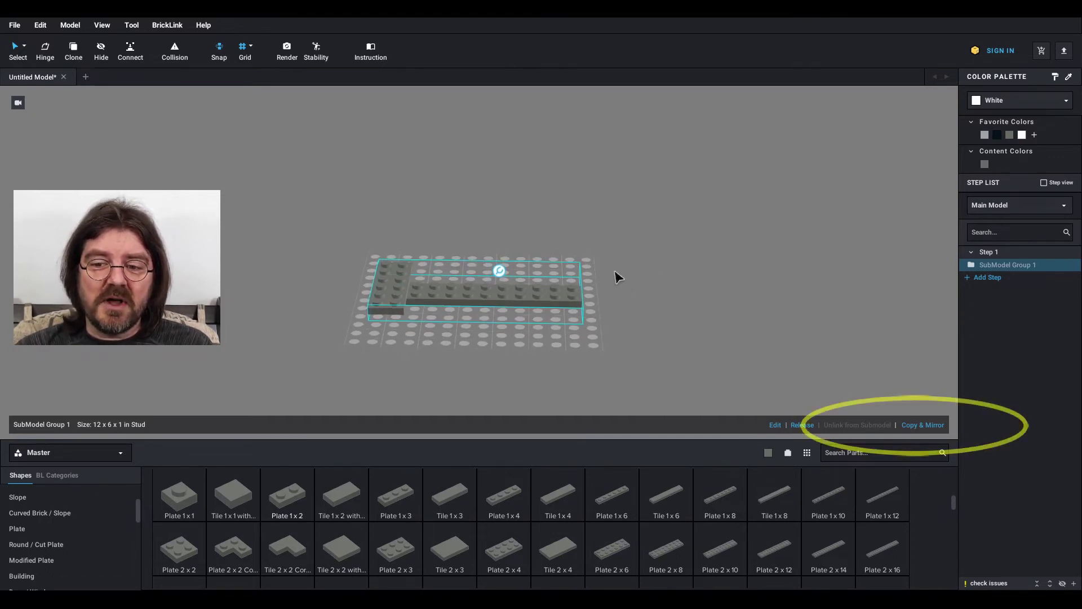
Create a mirrored copy of the plate submodel and move it a few studs away from the original
left_click(918, 425)
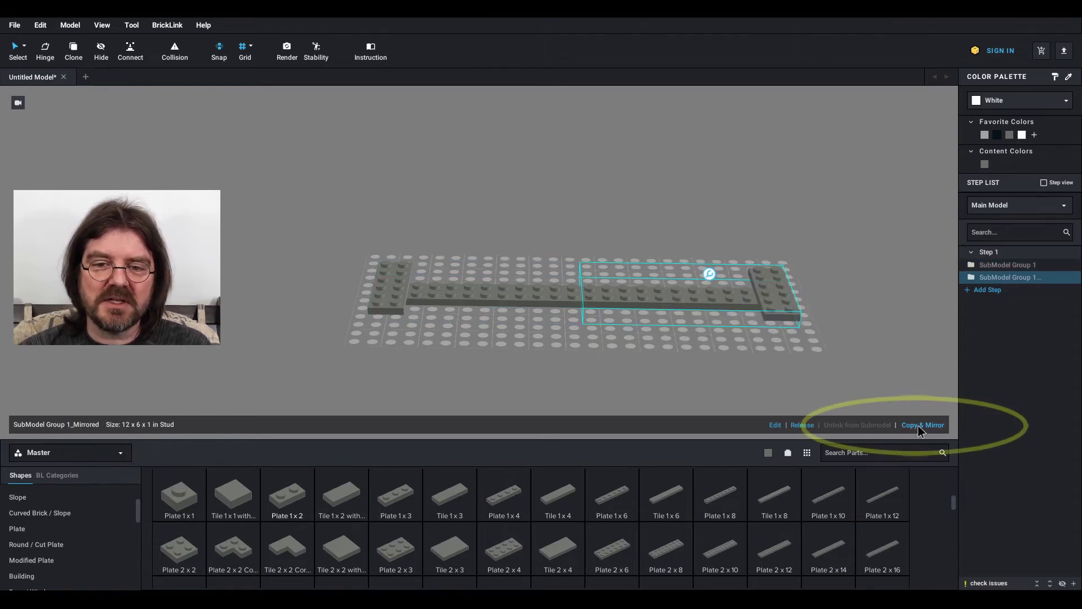
left_click(668, 295)
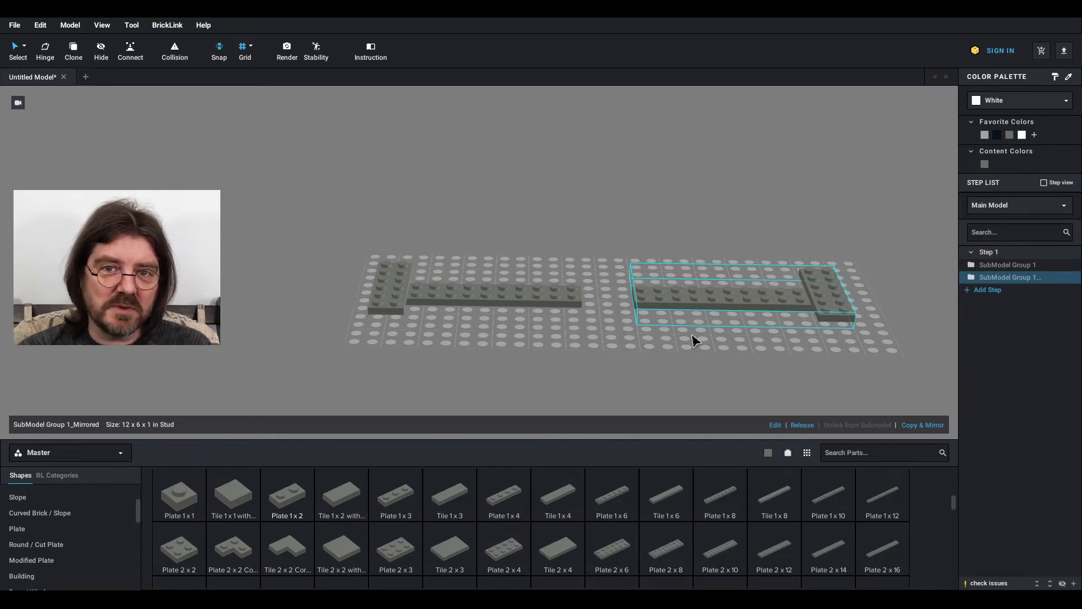
left_click(519, 326)
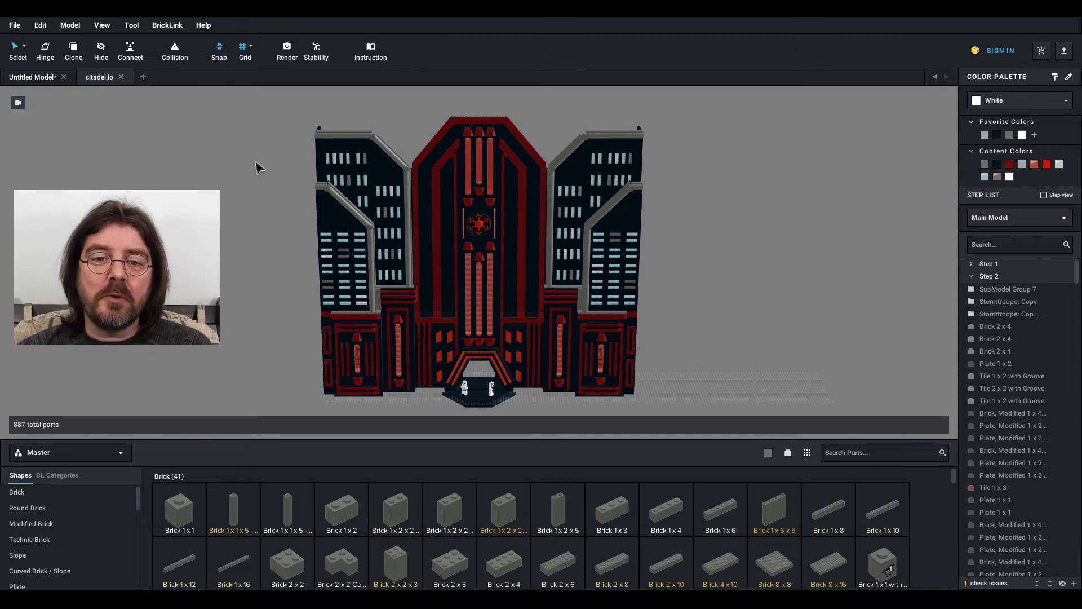
Open the citadel's right-hand tower submodel for in-place editing and return to the main model
left_click(594, 172)
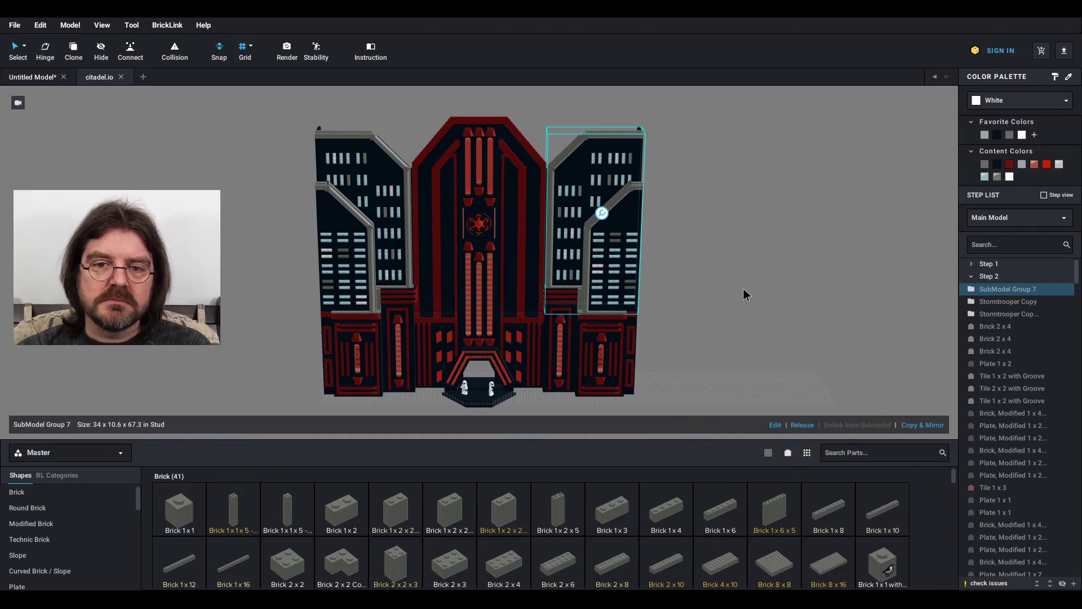
left_click(776, 426)
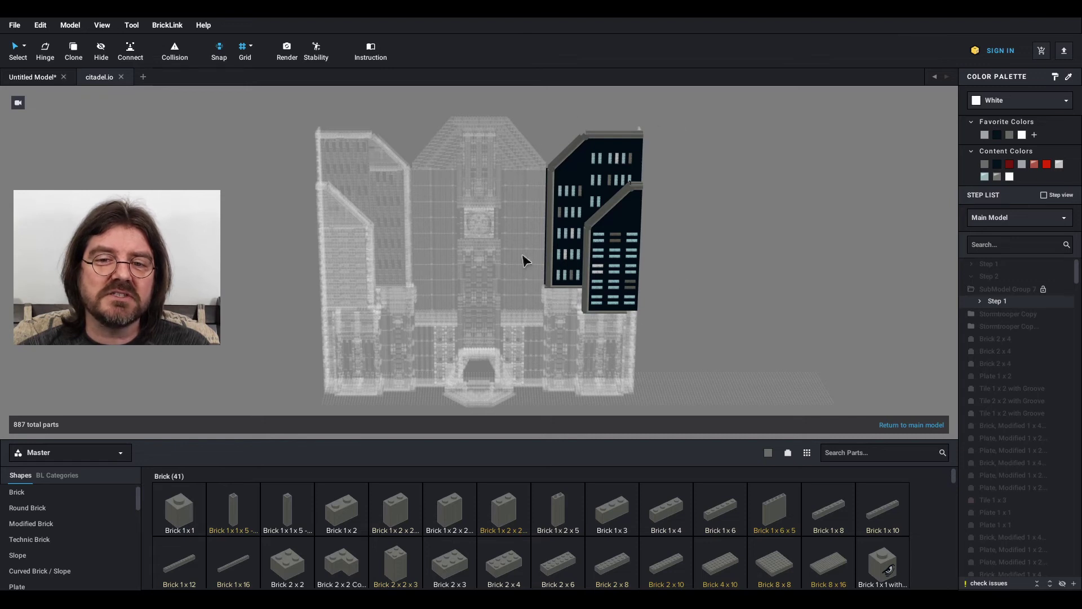
left_click(885, 425)
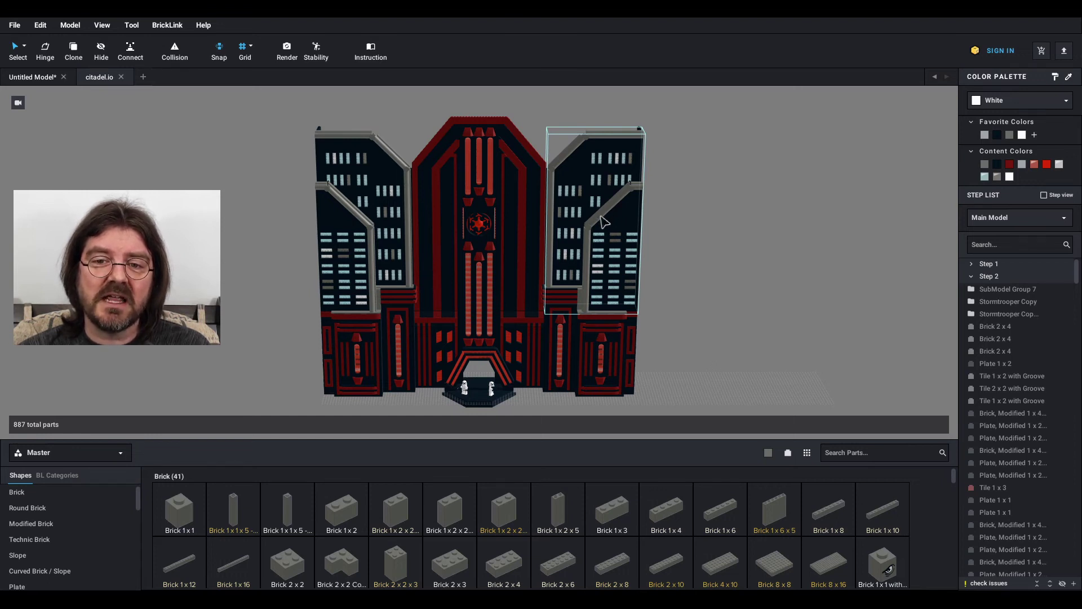
Open the diagonal trim submodel nested inside the citadel's right-hand tower for in-place editing
scroll(603, 221, "up", 10)
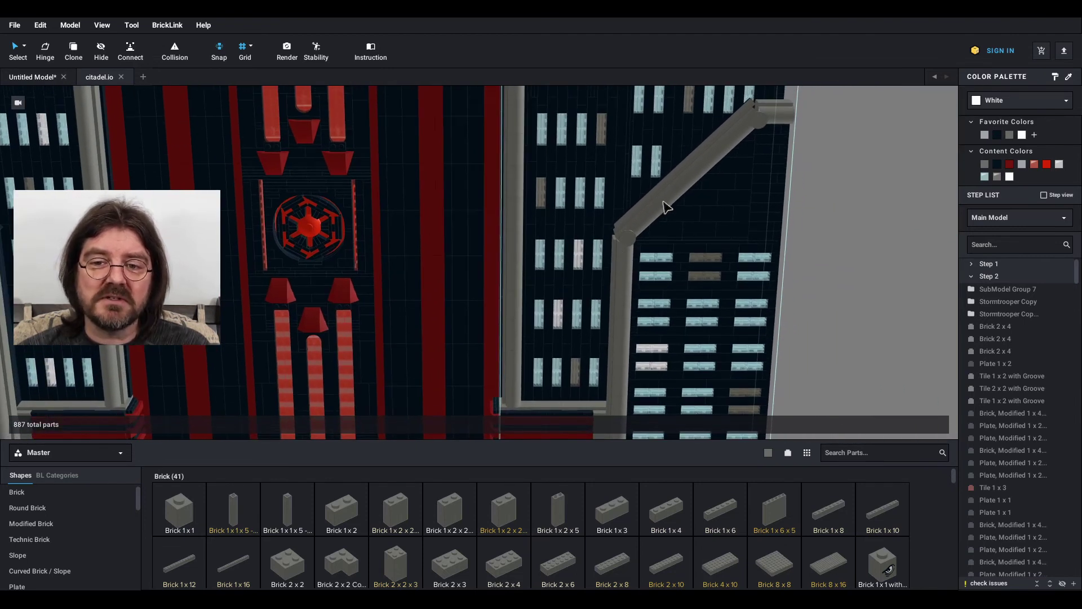
left_click(664, 207)
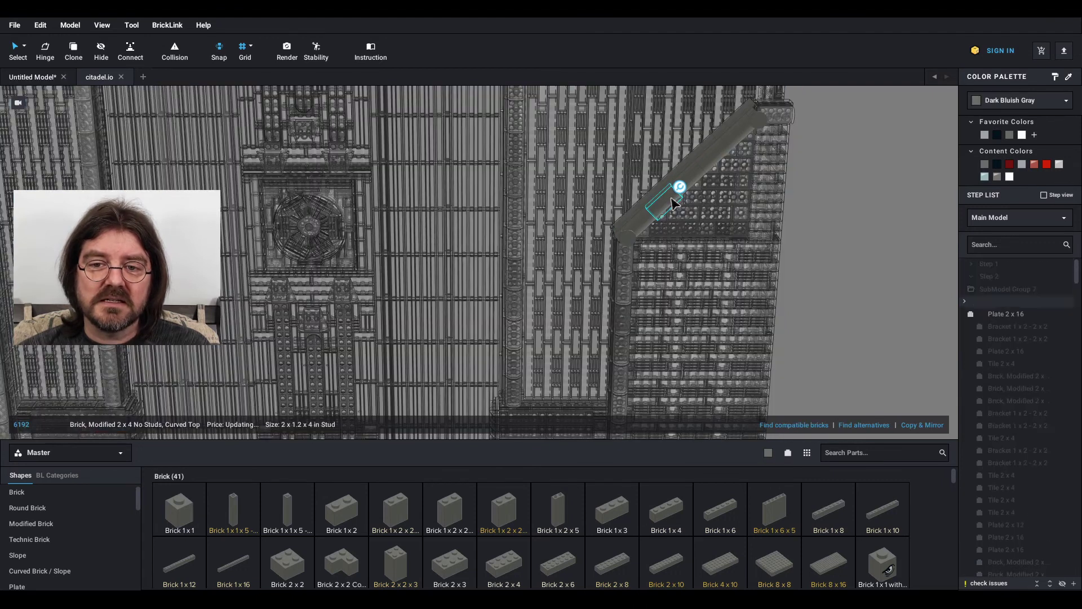
double_click(666, 207)
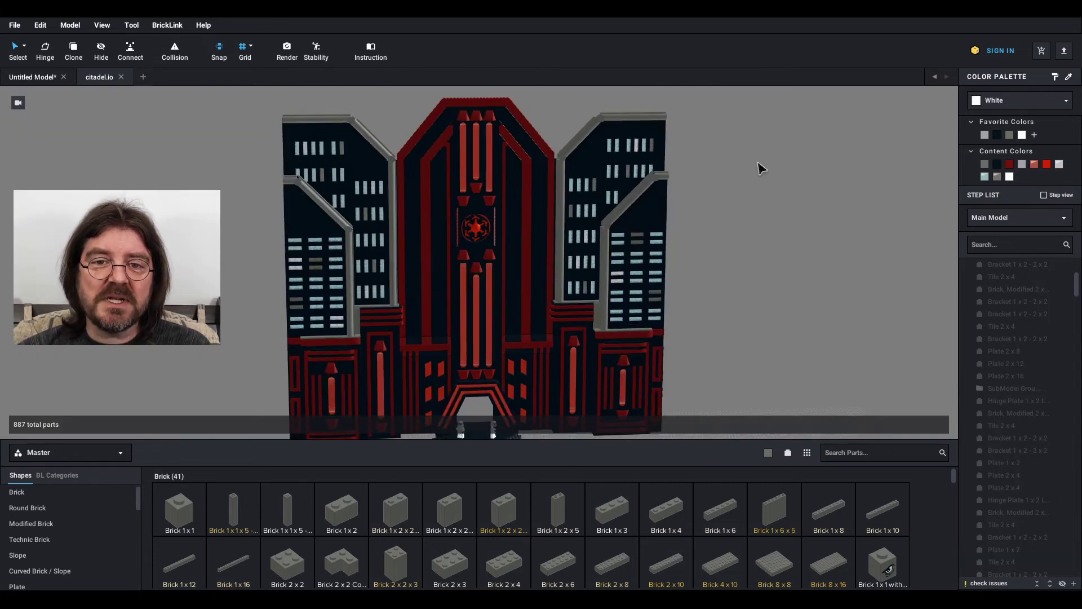
Identify the right-hand tower's submodel and show SubModel Group 7 on its own to examine it
left_click(1014, 217)
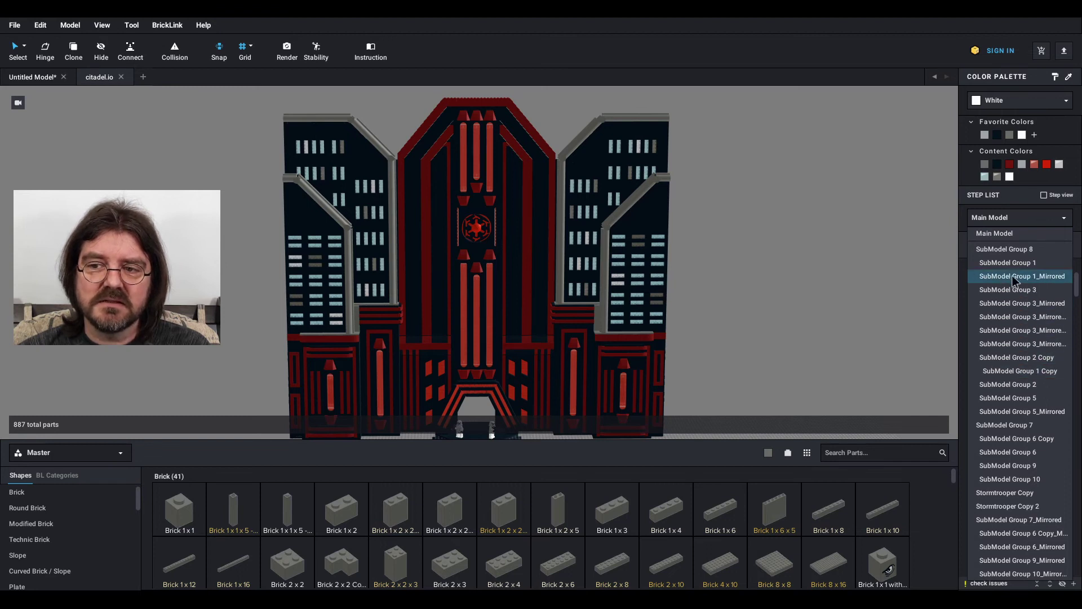
left_click(600, 256)
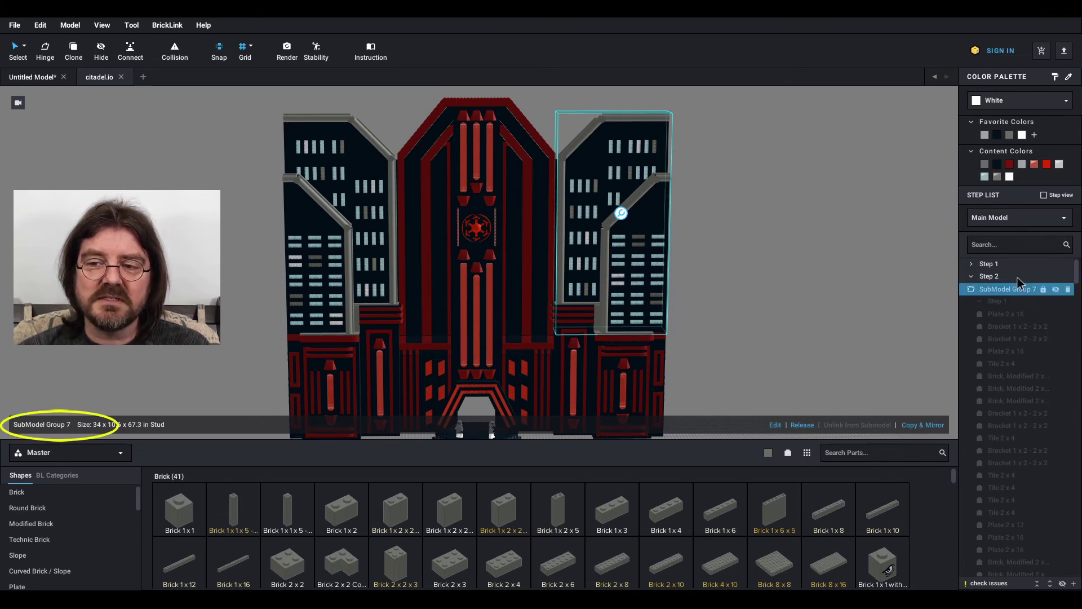
left_click(1040, 218)
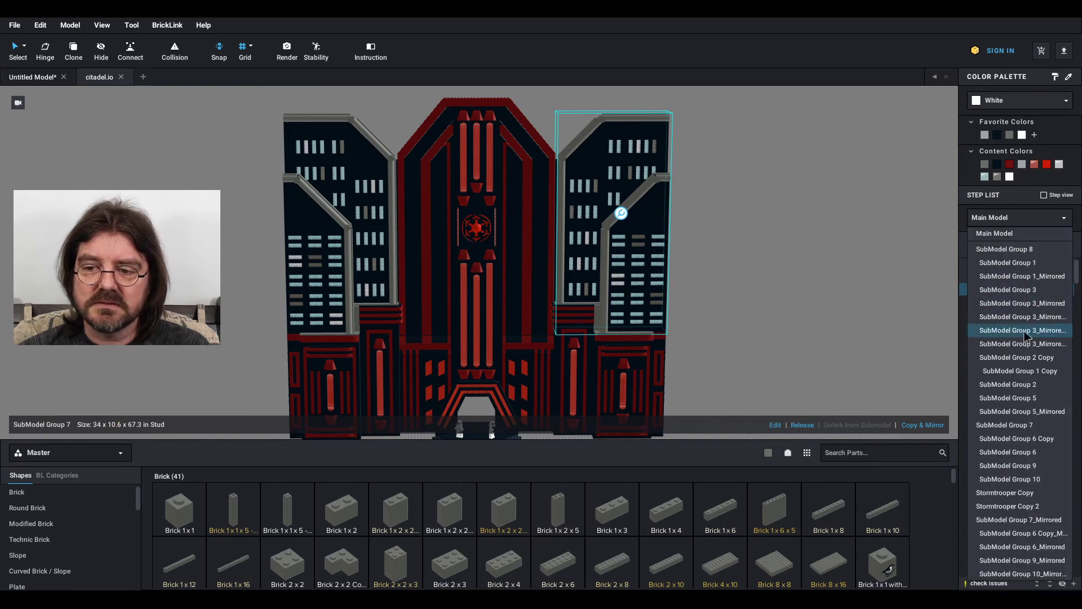
left_click(1030, 427)
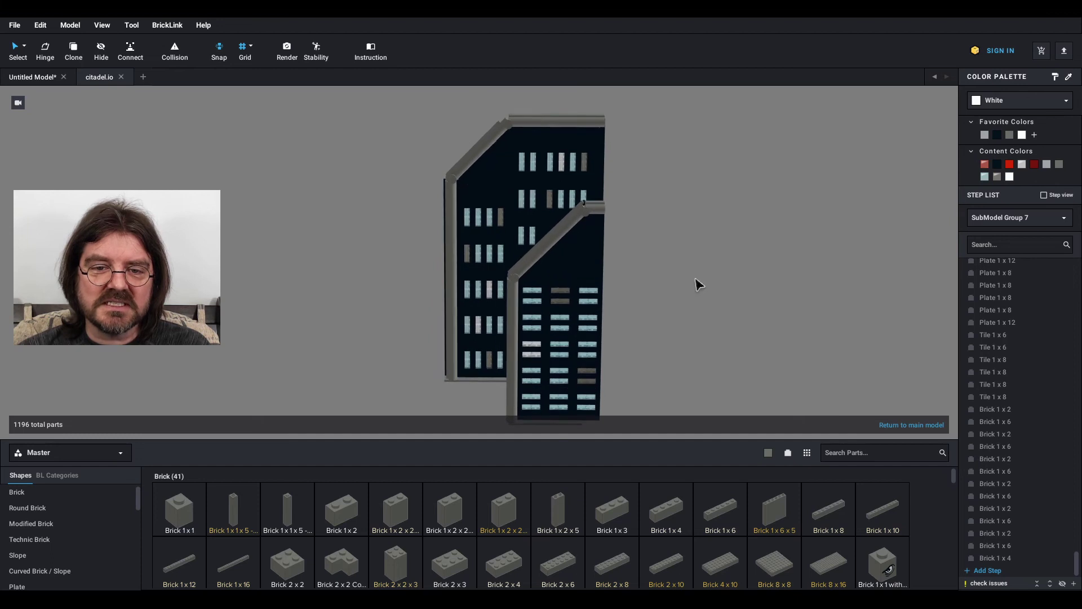
mouse_move(663, 311)
right_mouse_down()
mouse_move(670, 305)
mouse_move(665, 314)
mouse_move(650, 298)
right_mouse_up()
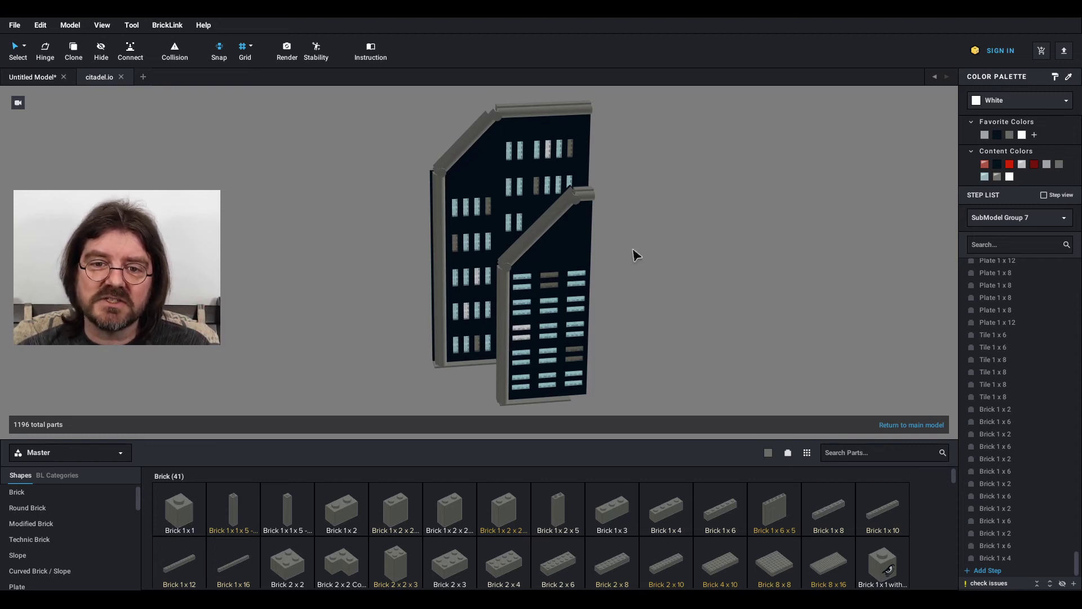
right_click_drag(635, 253, 681, 245)
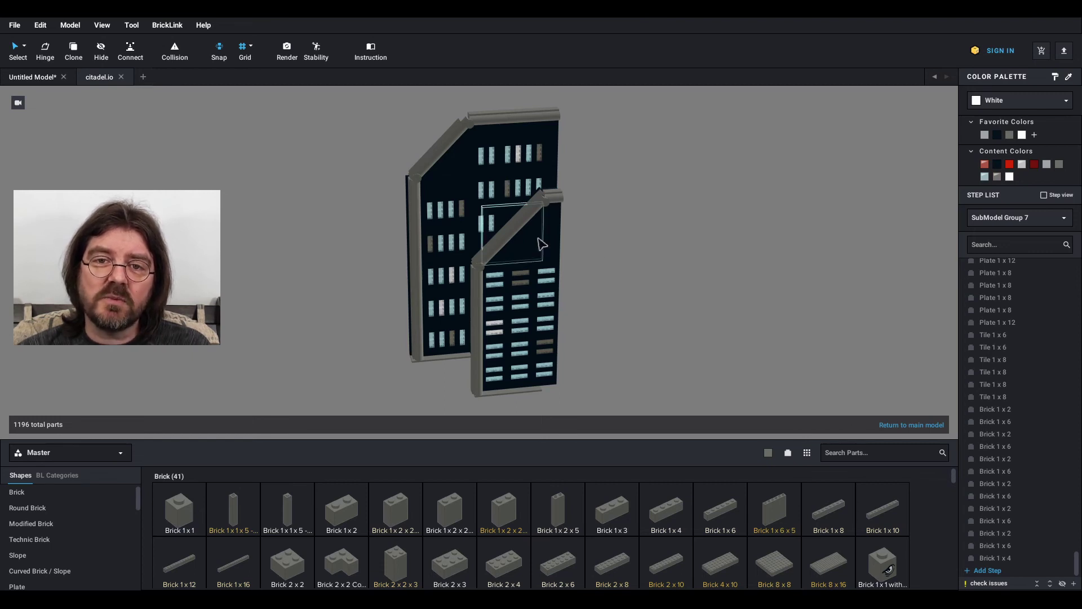
right_click_drag(637, 279, 651, 286)
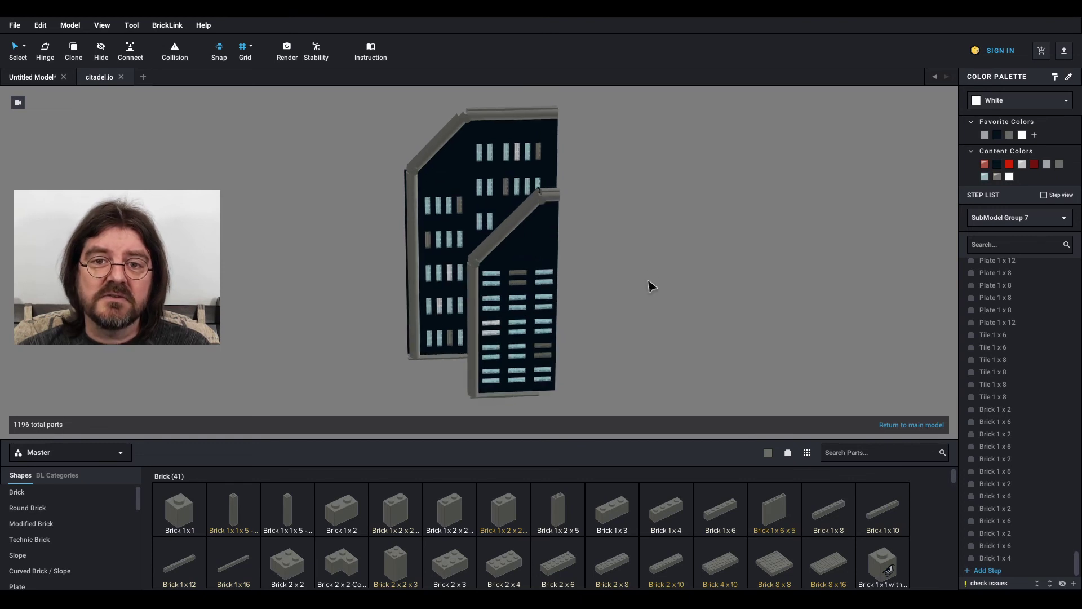
Open the nested SubModel Group 6 diagonal trim for editing within the isolated tower, and return to the main model
left_click(506, 233)
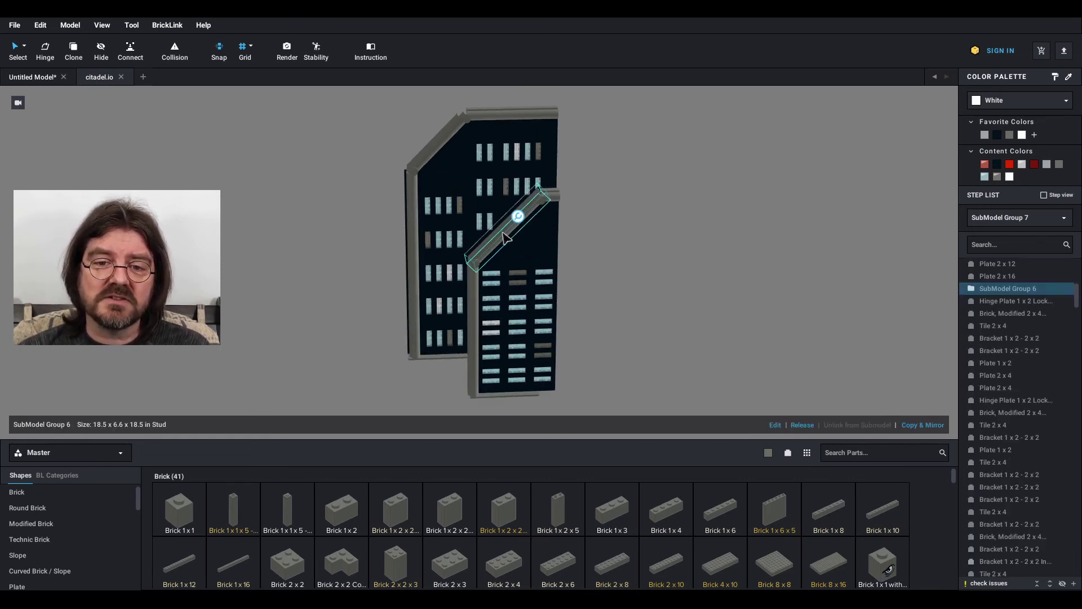
double_click(511, 235)
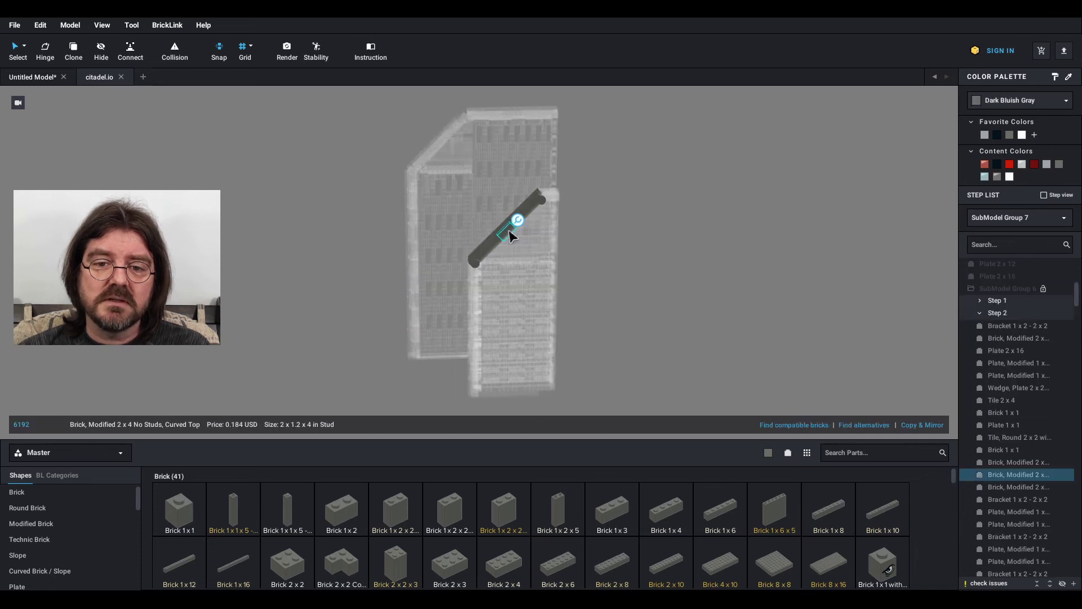
scroll(541, 278, "up", 2)
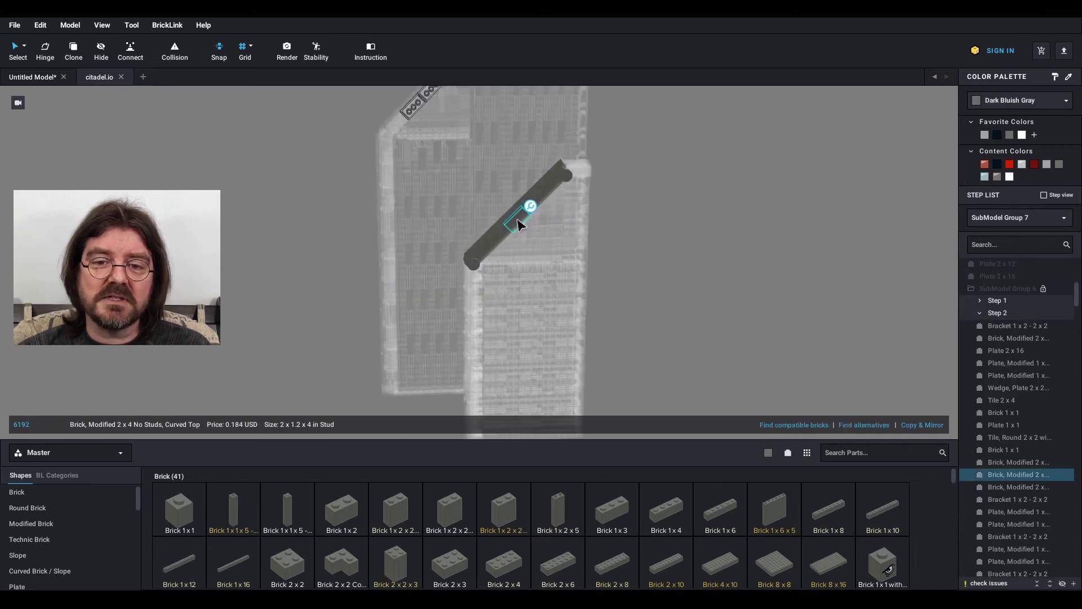
left_click(607, 235)
scroll(587, 226, "down", 1)
right_click_drag(587, 226, 593, 229)
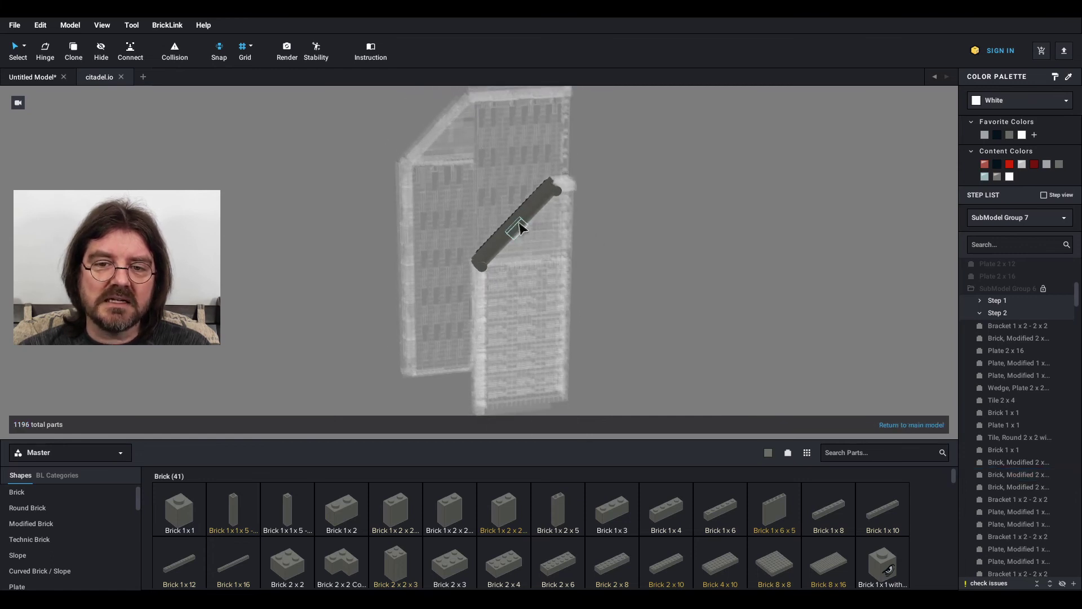
left_click(913, 426)
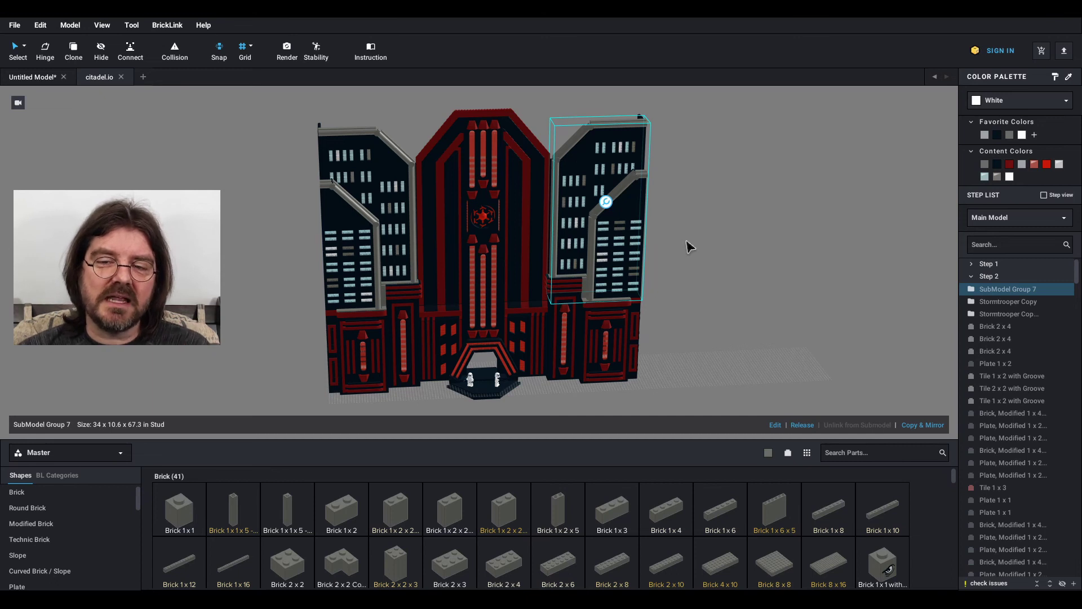
Open SubModel Group 7 and its nested diagonal trim for in-place editing, and return through the upper model to the main model
left_click(775, 426)
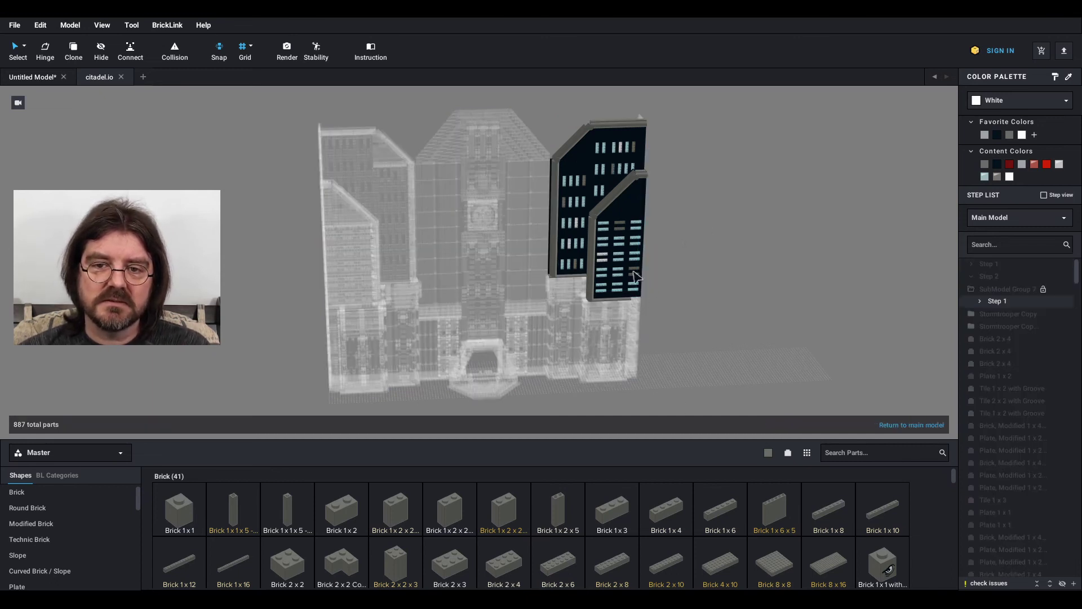
left_click(612, 207)
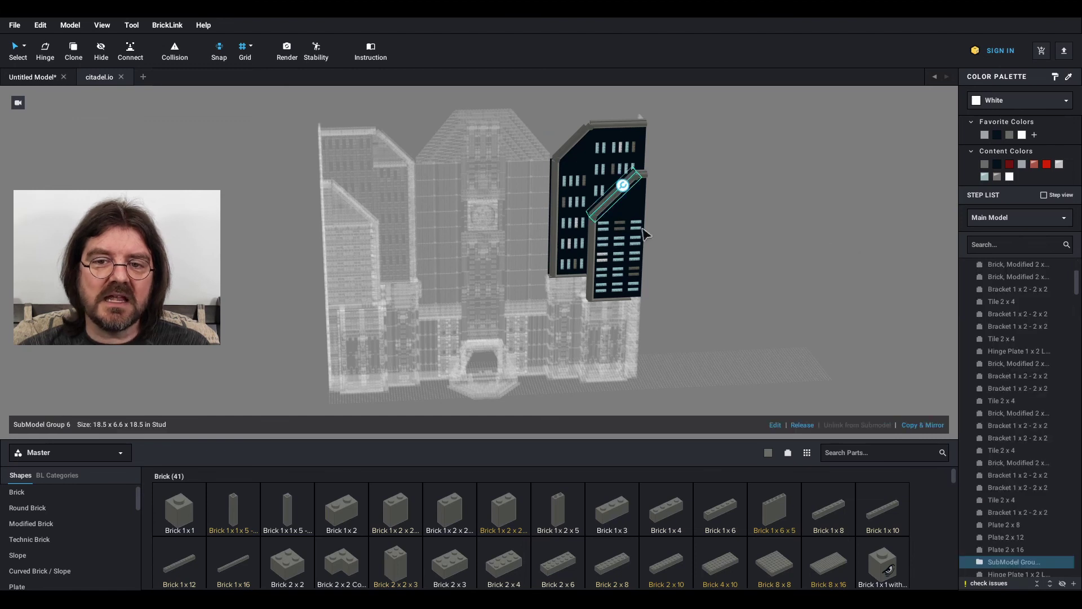
double_click(615, 203)
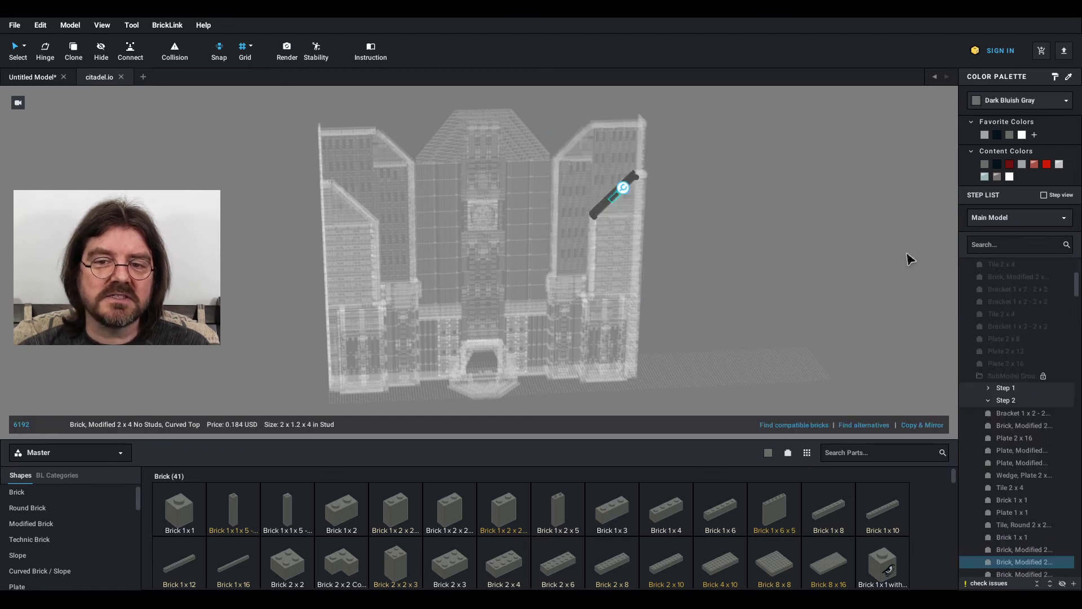
left_click(699, 246)
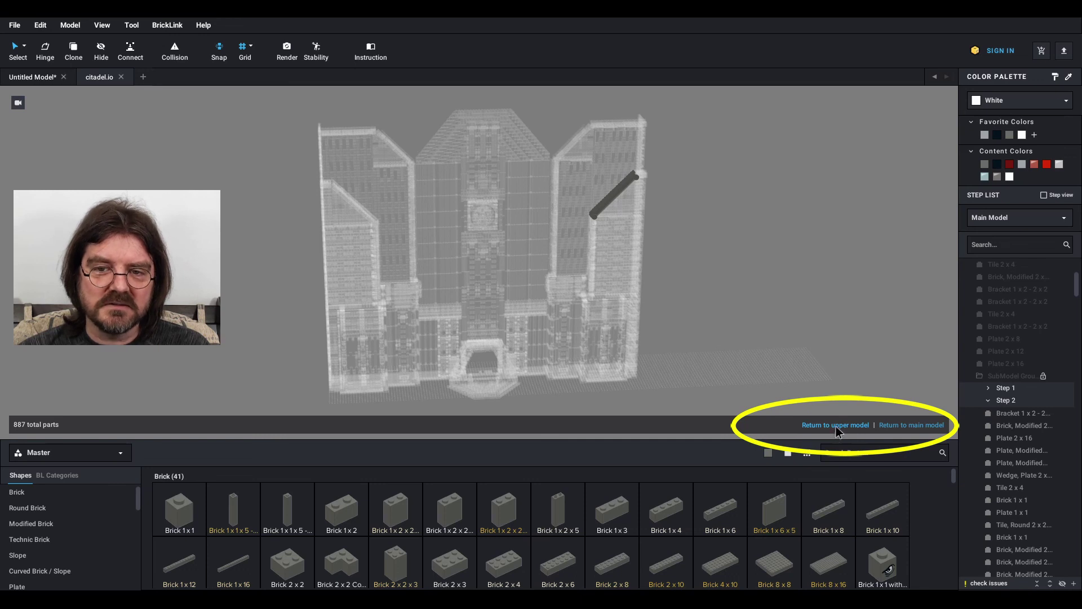
double_click(631, 172)
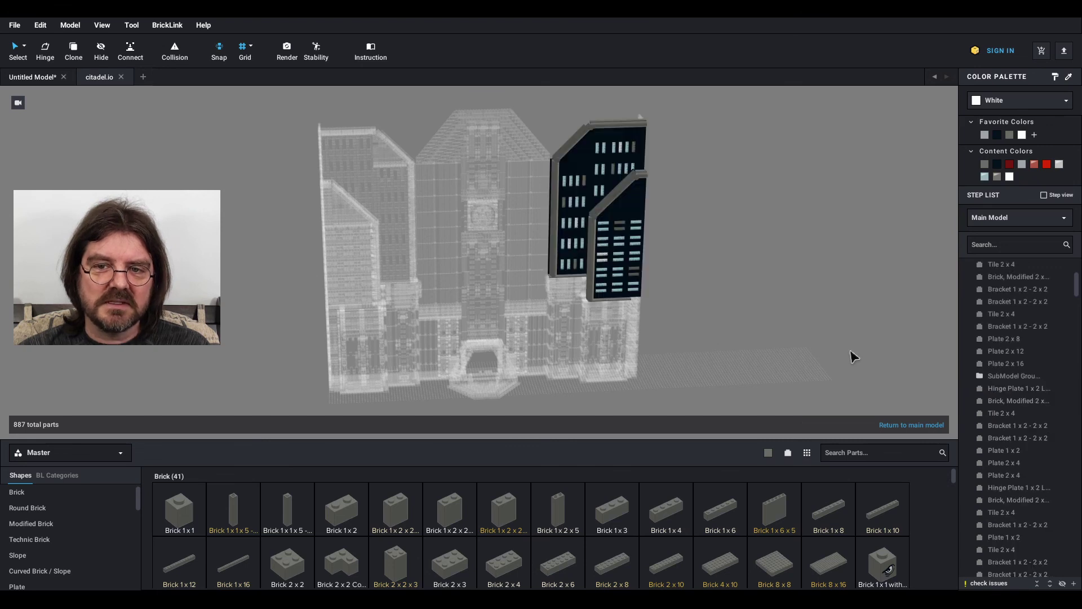
left_click(900, 427)
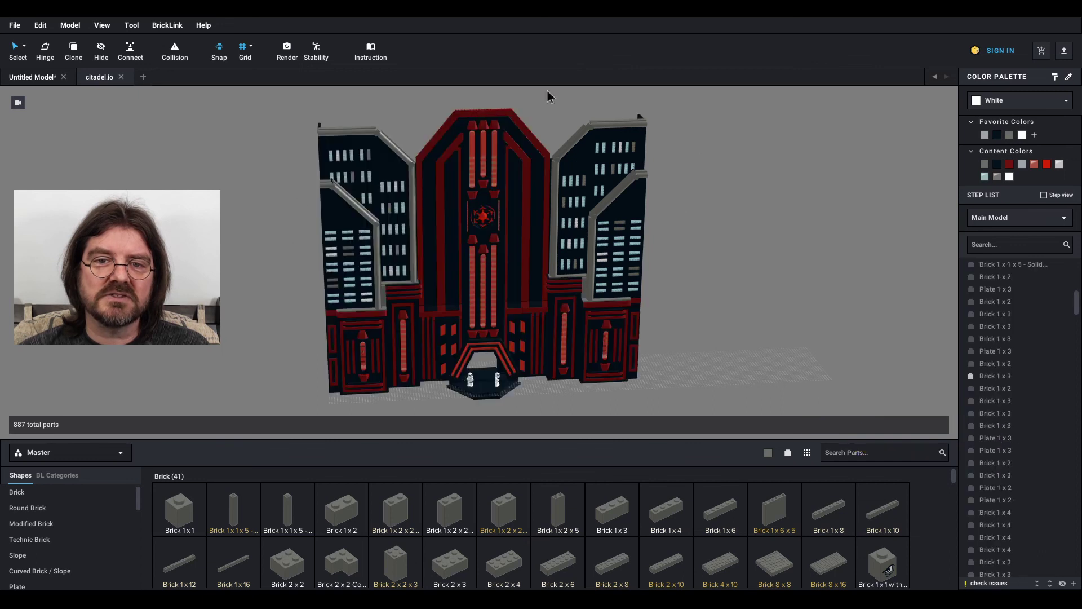